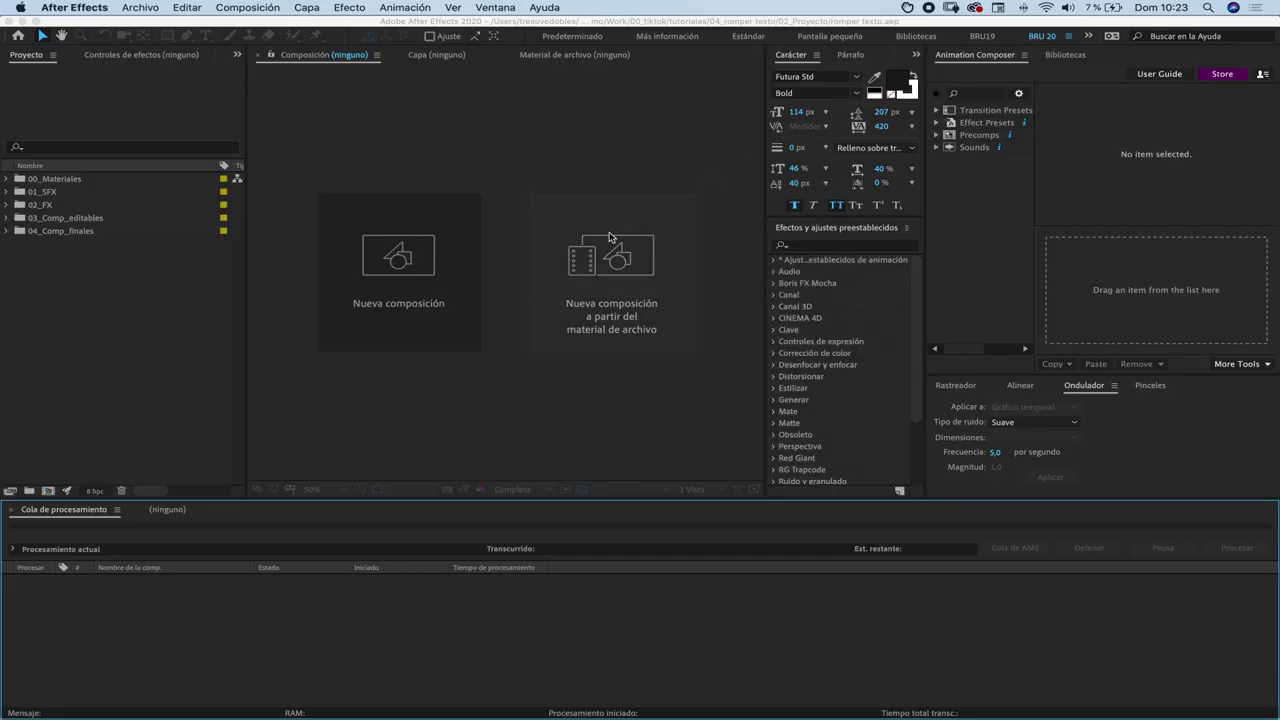
Import IMG_8413.MOV from the 01_Materiales folder via Importar > Archivo, and start a composition from it.
click(95, 277)
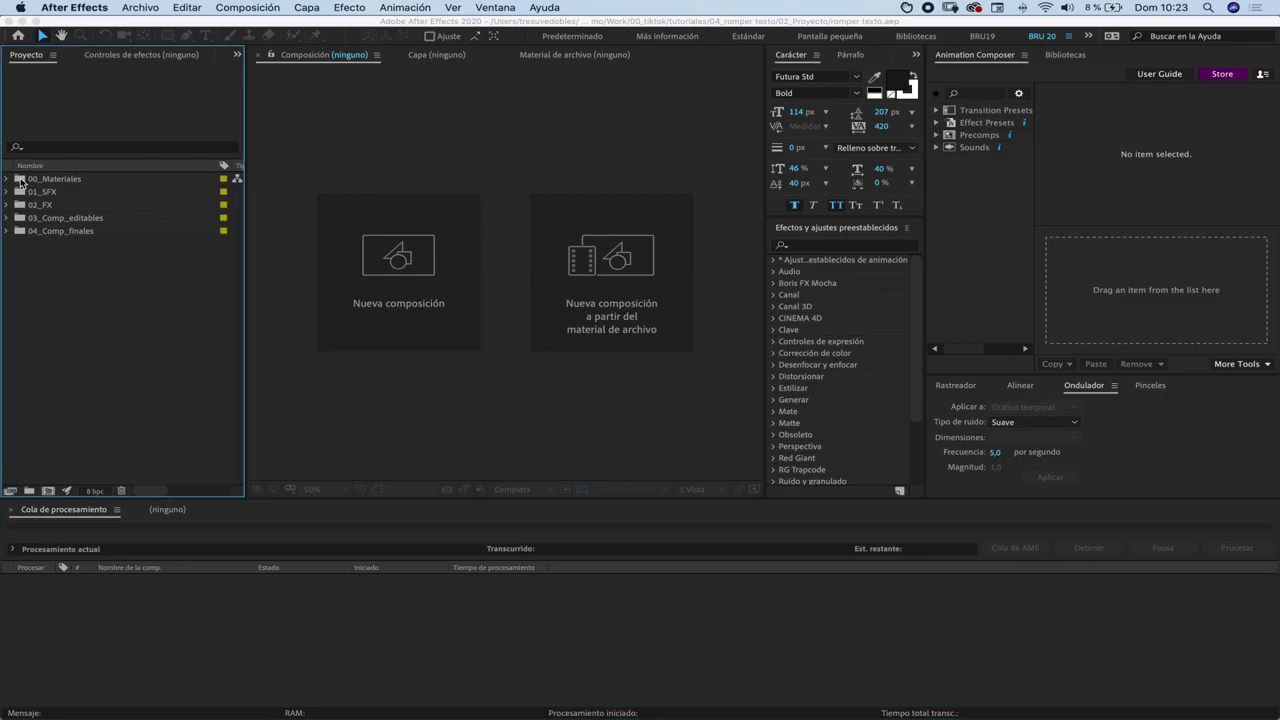
right_click(150, 332)
mouse_move(370, 392)
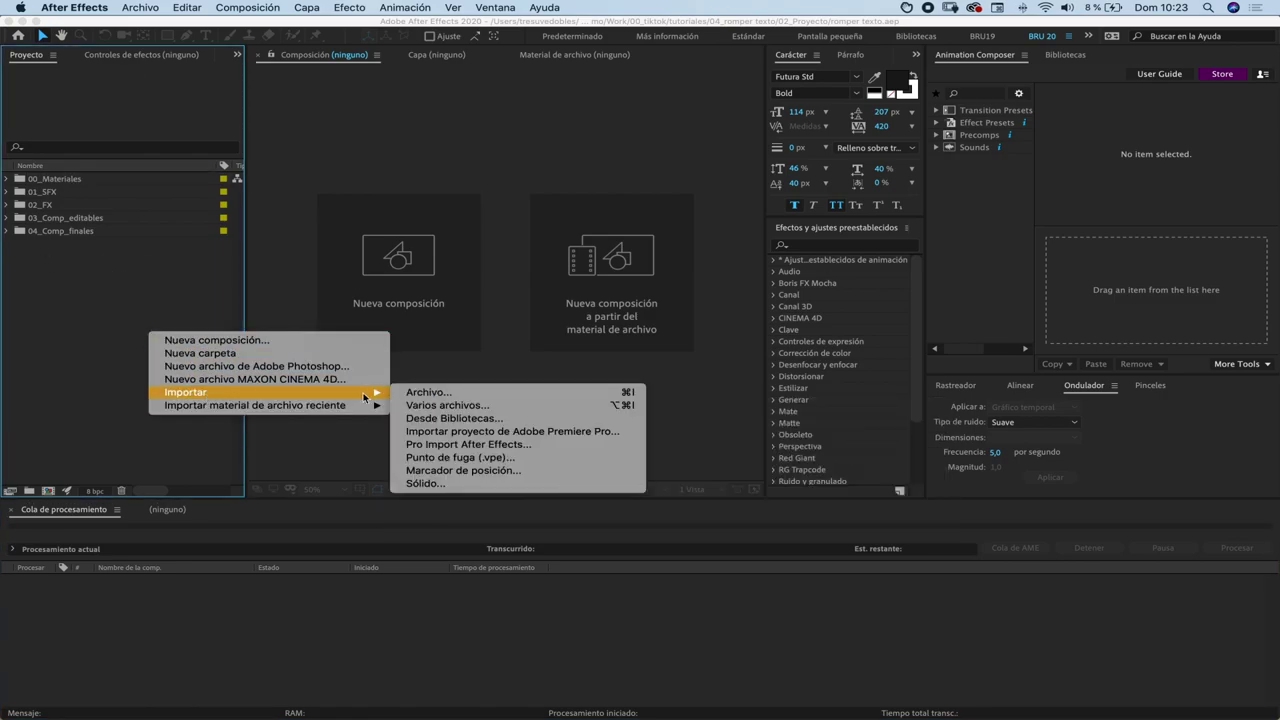
click(433, 394)
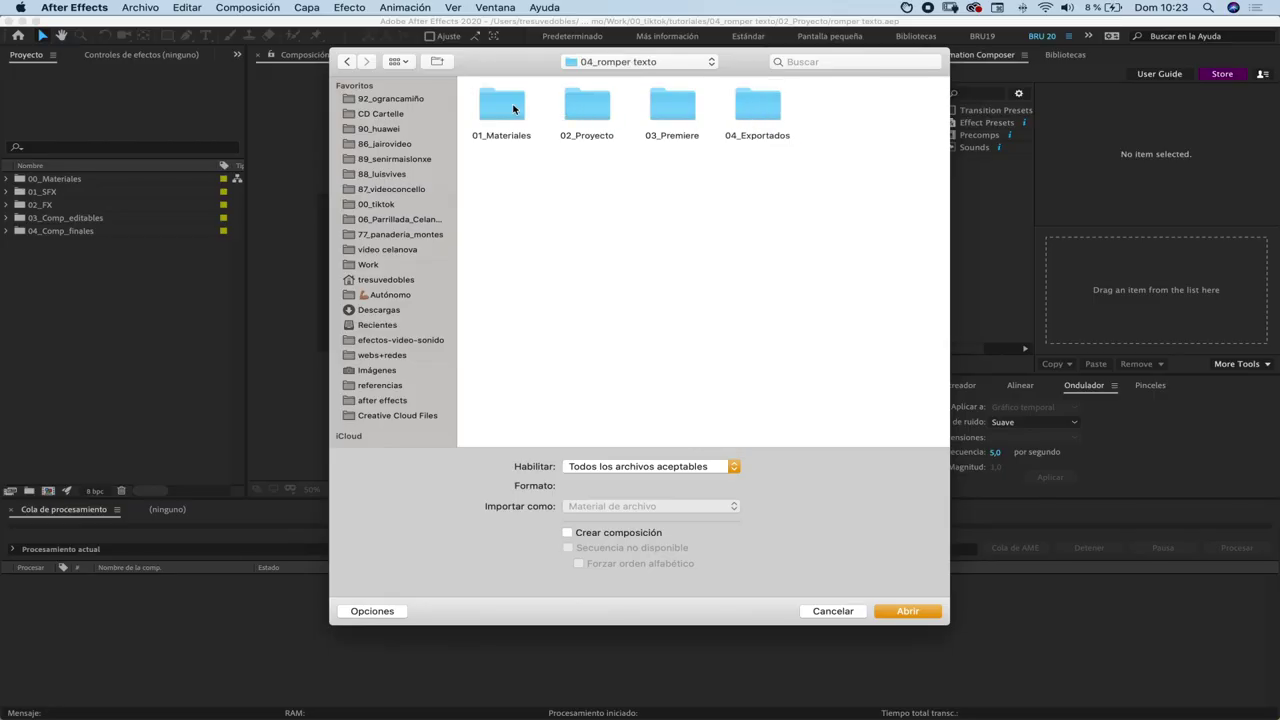
double_click(513, 109)
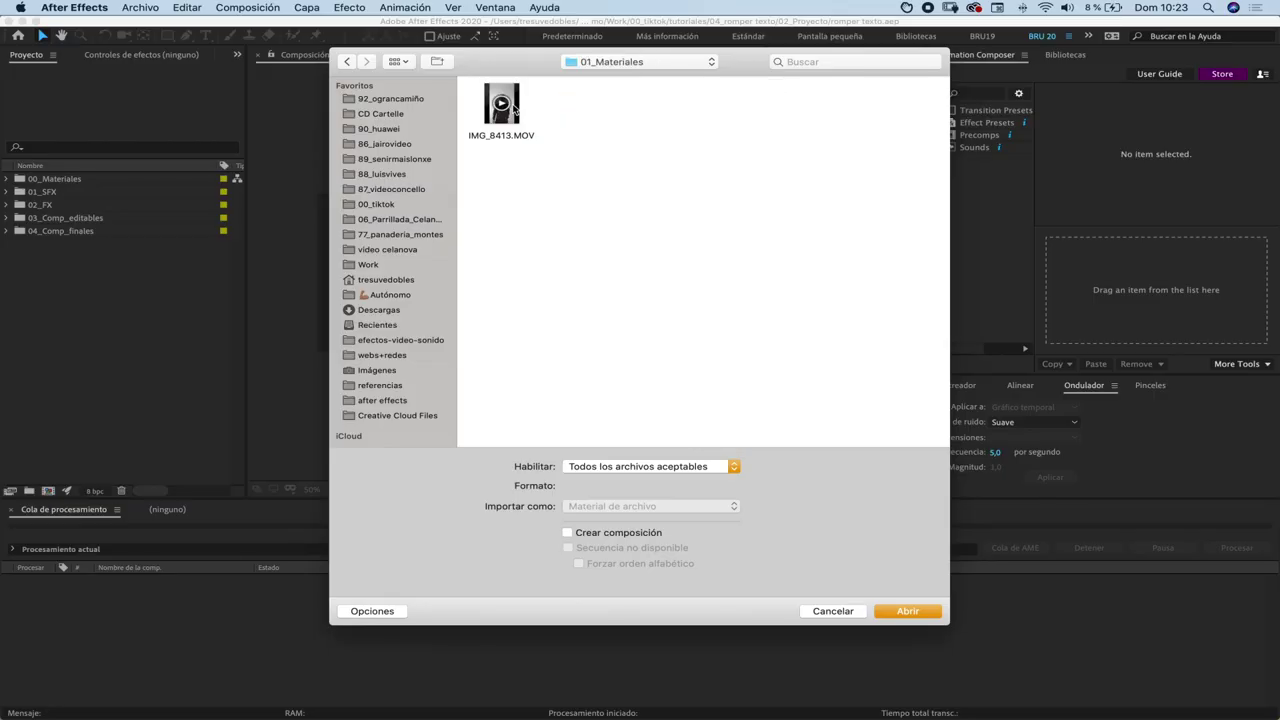
click(505, 125)
double_click(509, 121)
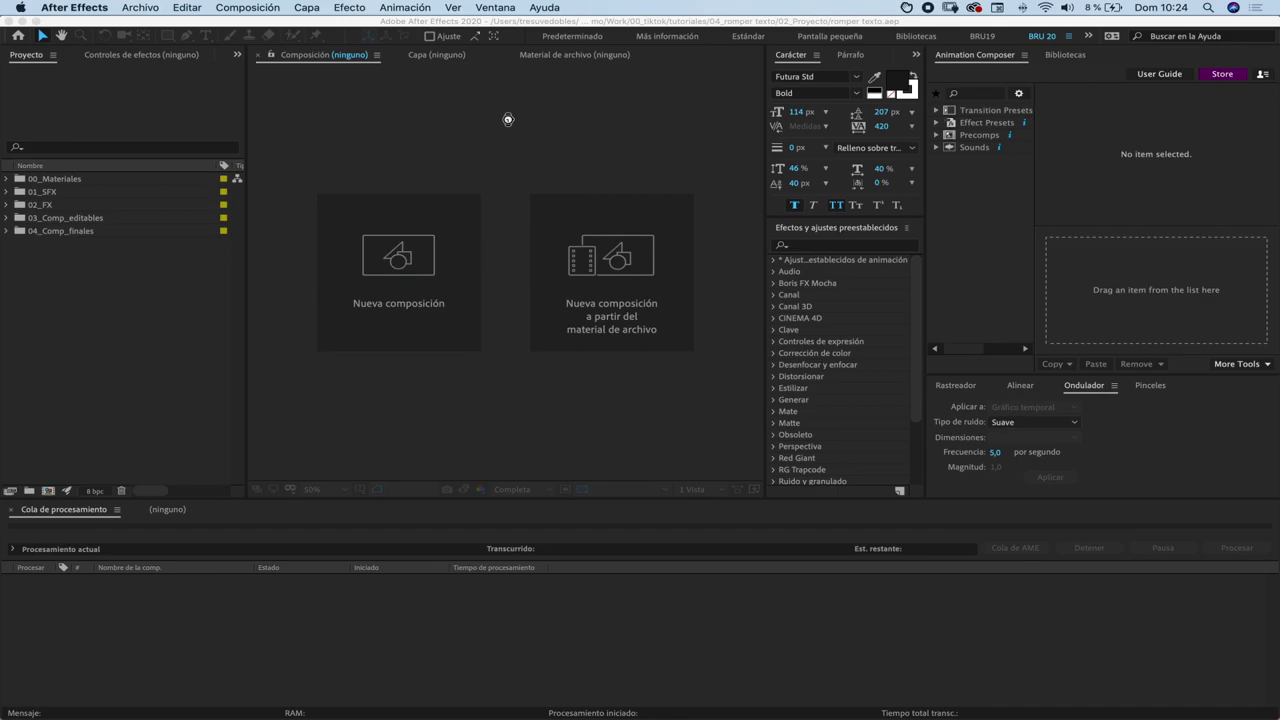
drag(45, 248, 49, 492)
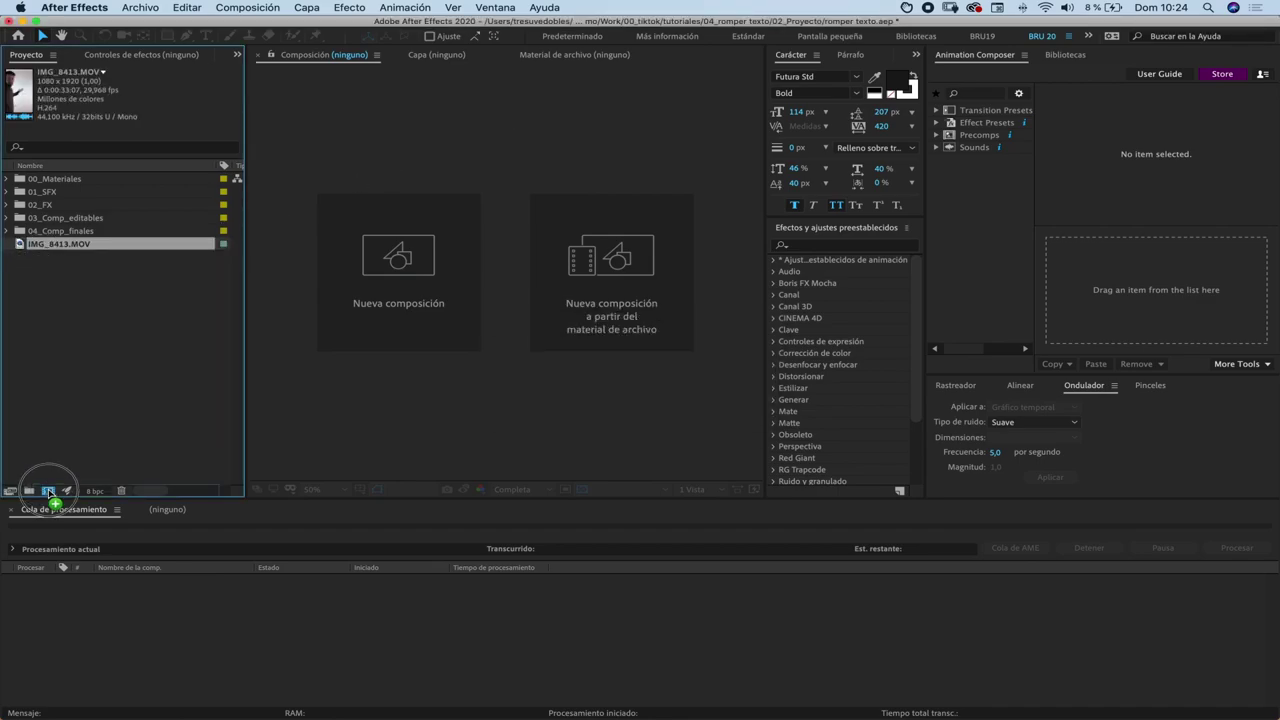
Zoom the composition viewer to 50% and scrub through the IMG_8413 clip to review it.
scroll(470, 333, down, 2)
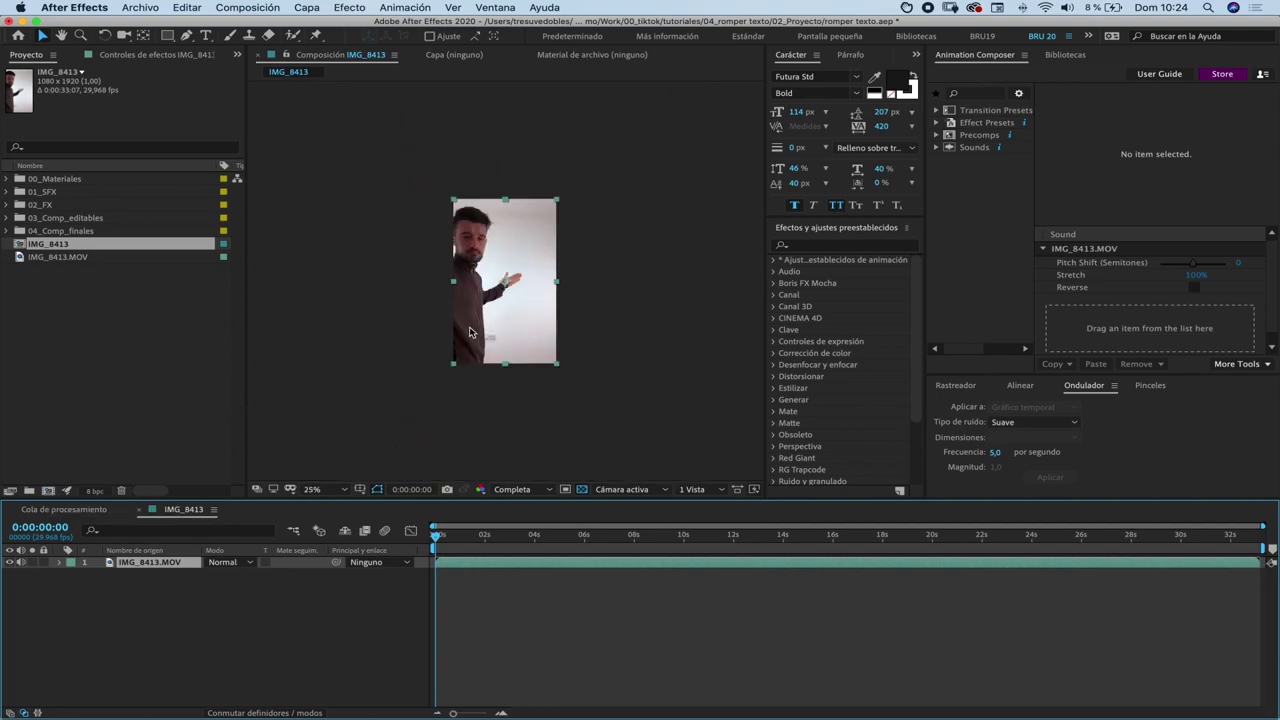
key(period)
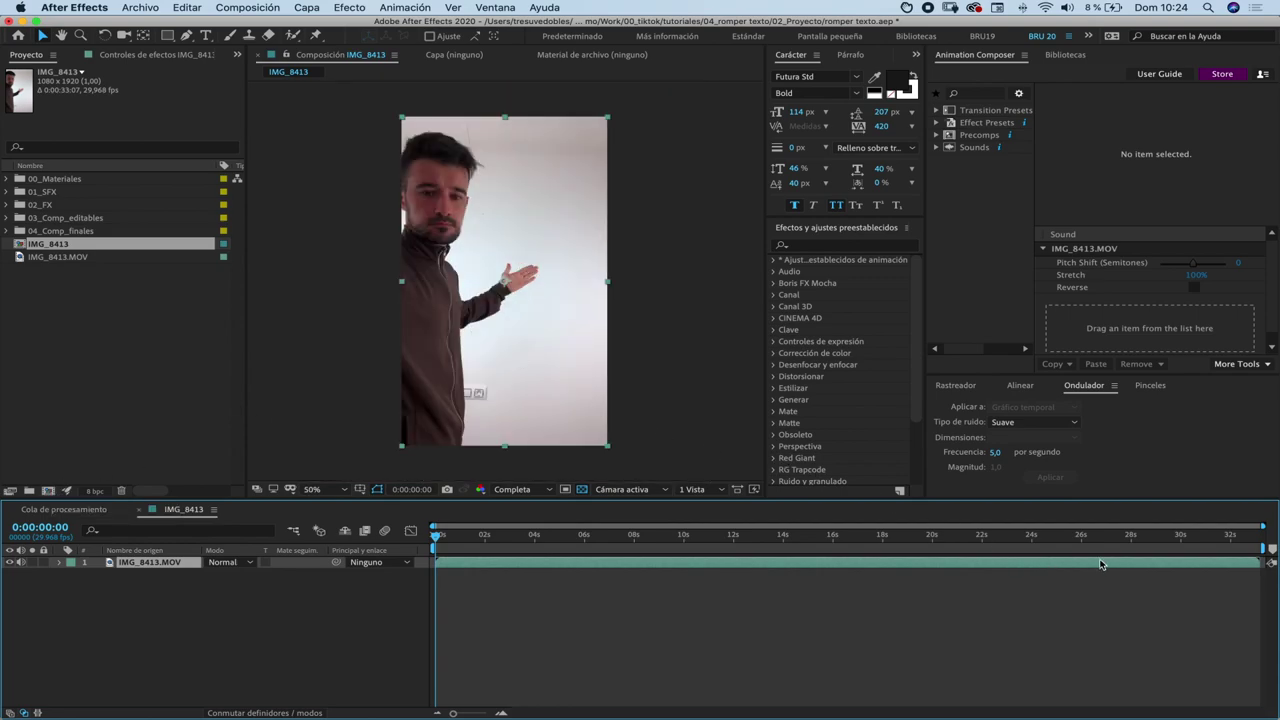
mouse_move(533, 537)
mouse_down()
mouse_move(1099, 537)
mouse_move(1081, 543)
mouse_up()
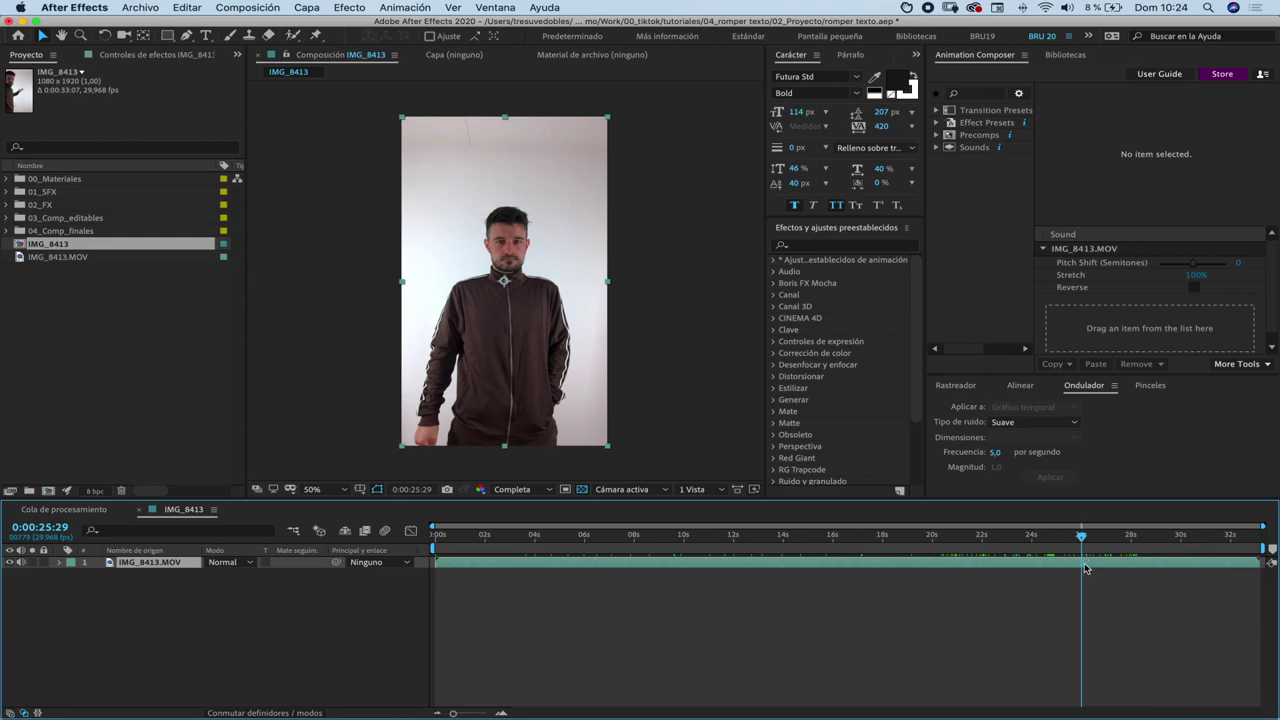
click(200, 8)
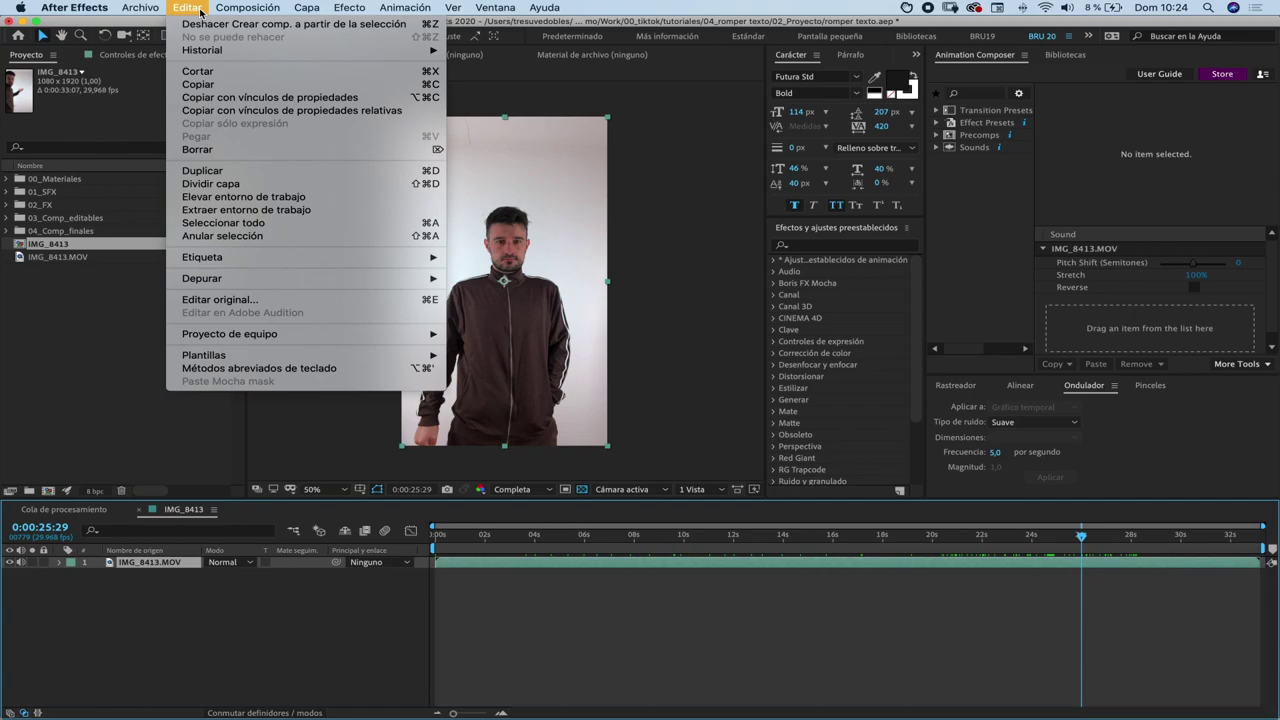
Split the clip at two points, delete the unwanted end piece, and move the kept piece toward the start.
click(209, 184)
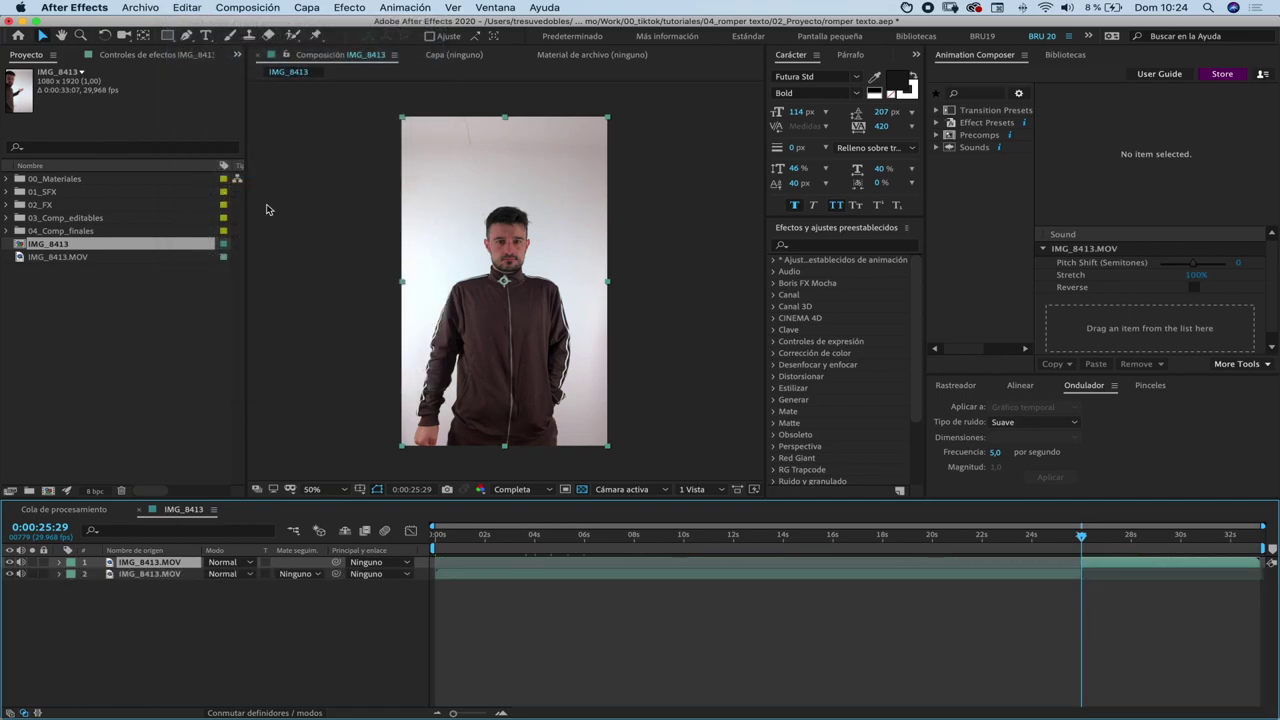
drag(1086, 538, 1166, 530)
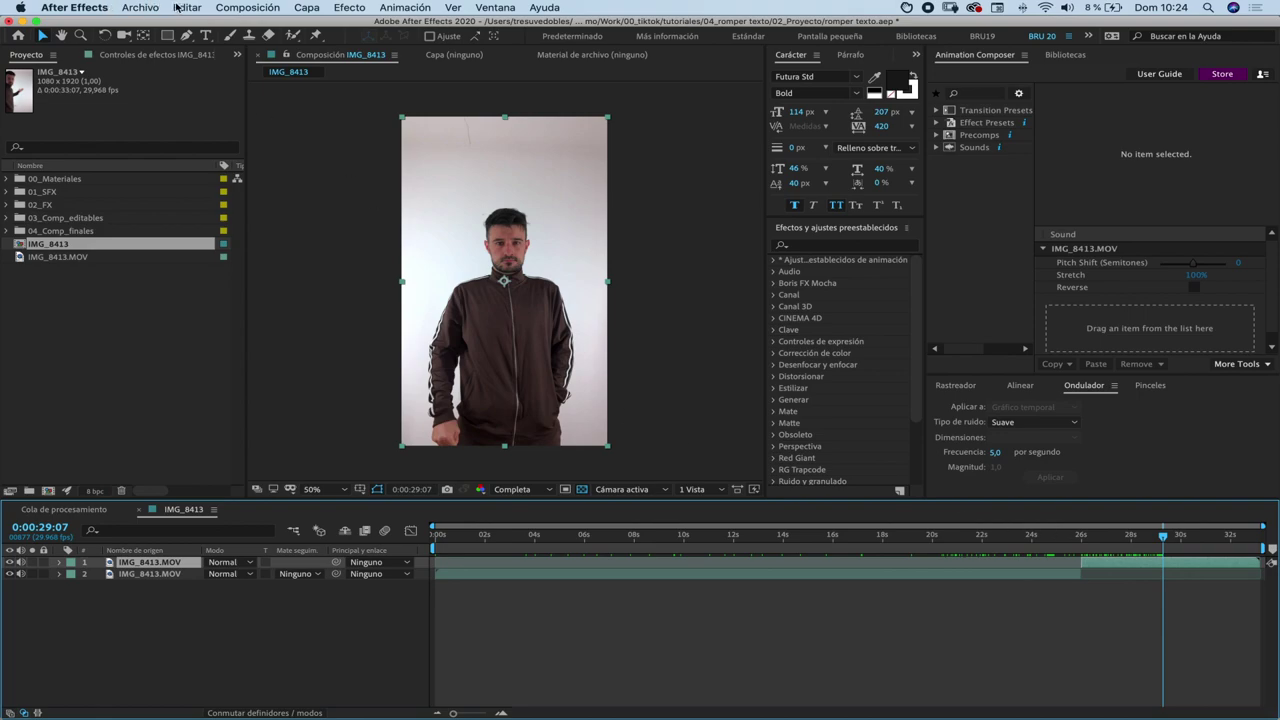
click(190, 7)
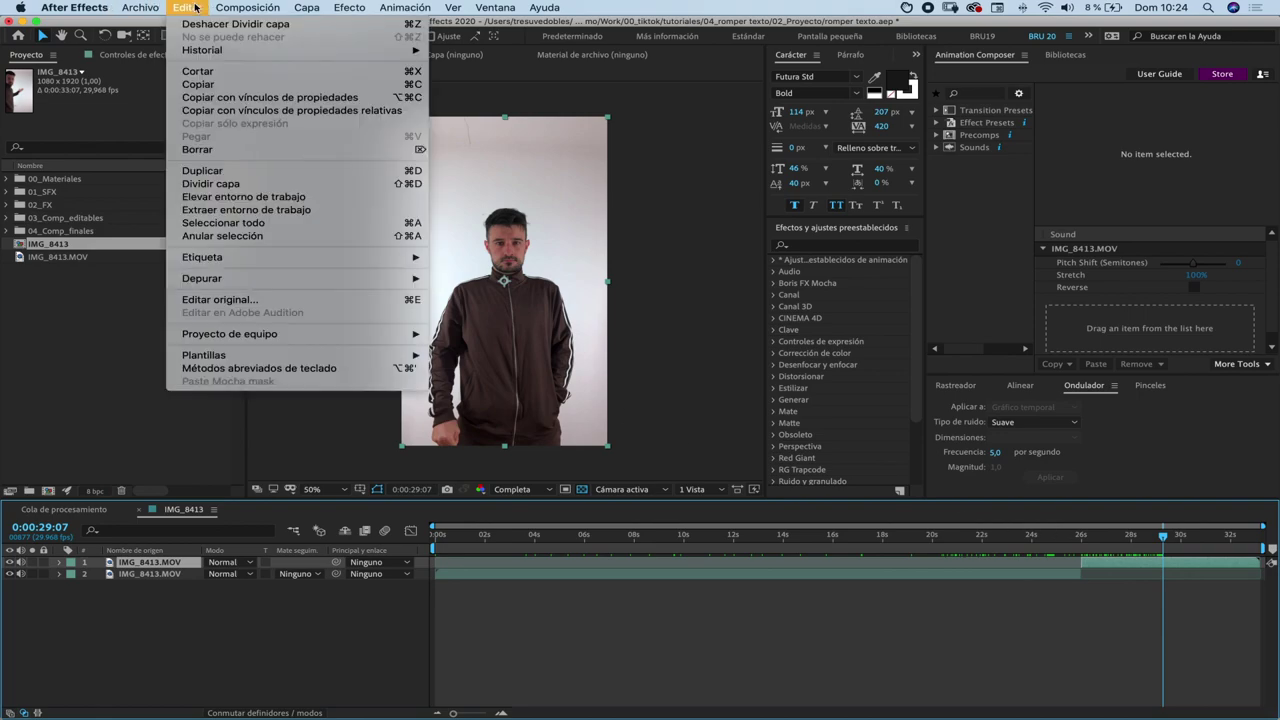
click(230, 187)
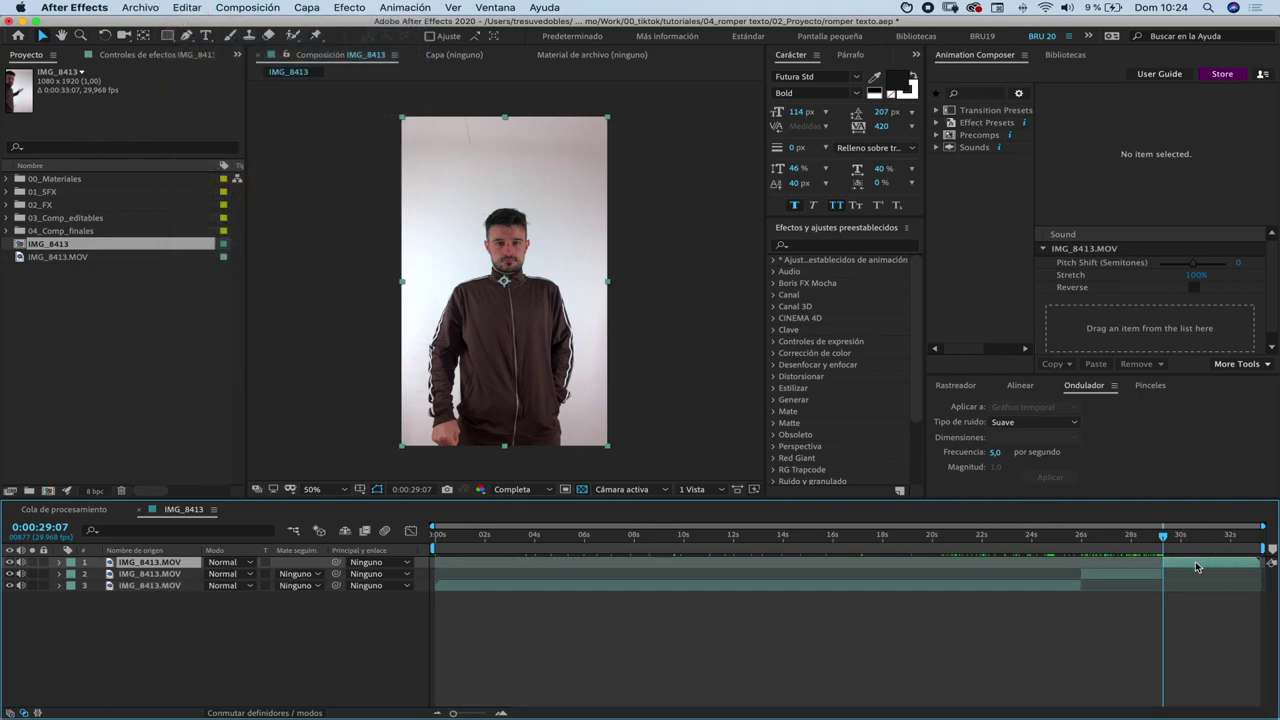
key(Delete)
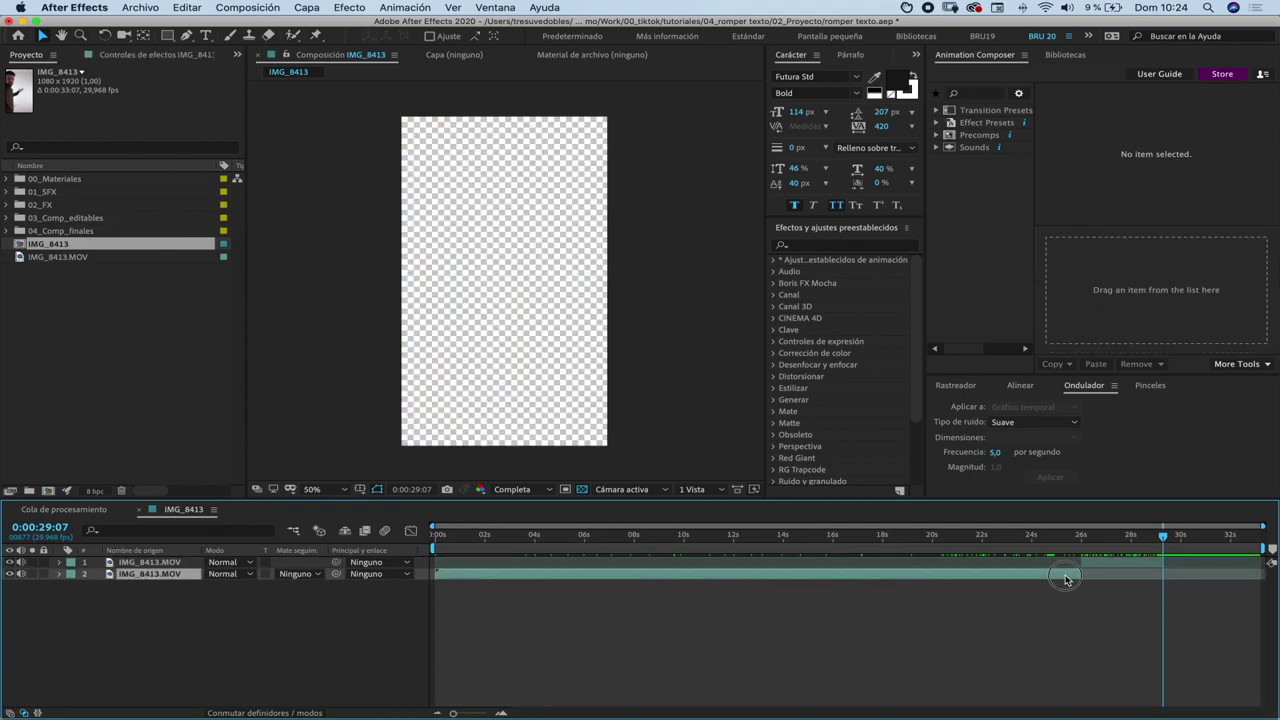
drag(1098, 565, 460, 572)
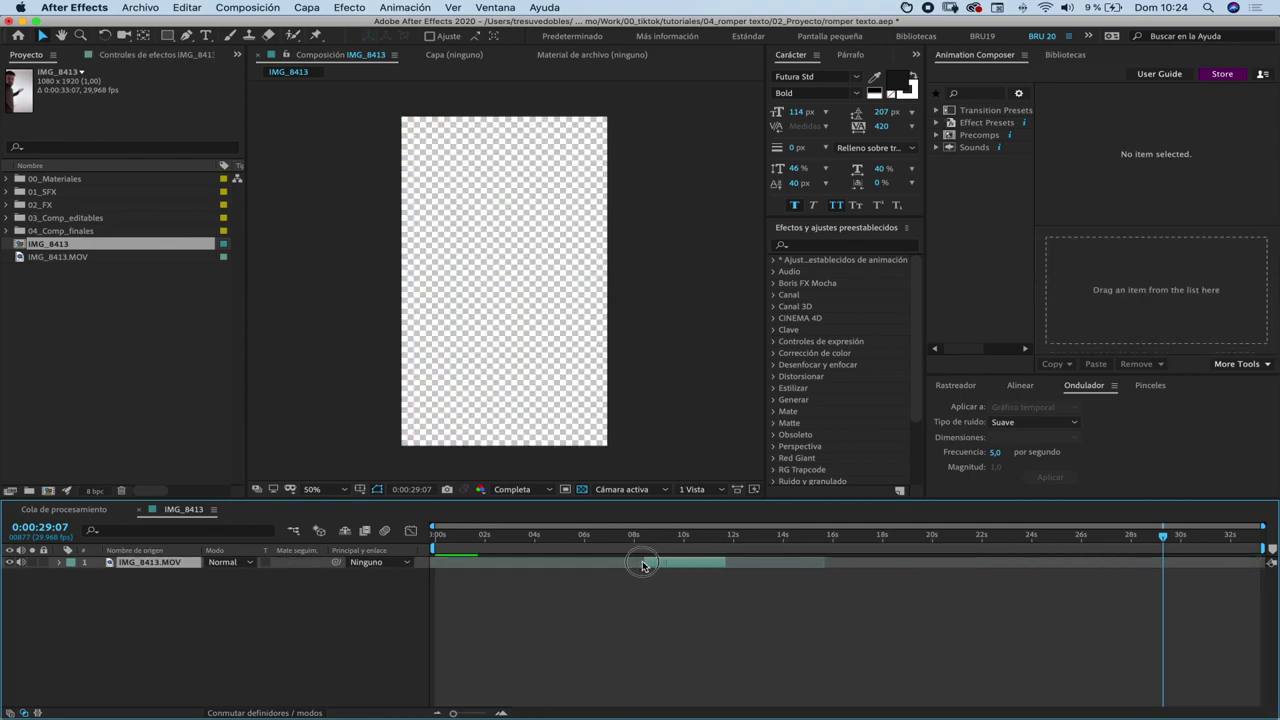
Snap the clip to frame 0 and pull the work-area end in to the clip's end, about 3 seconds.
click(436, 535)
drag(446, 562, 514, 540)
drag(436, 537, 516, 537)
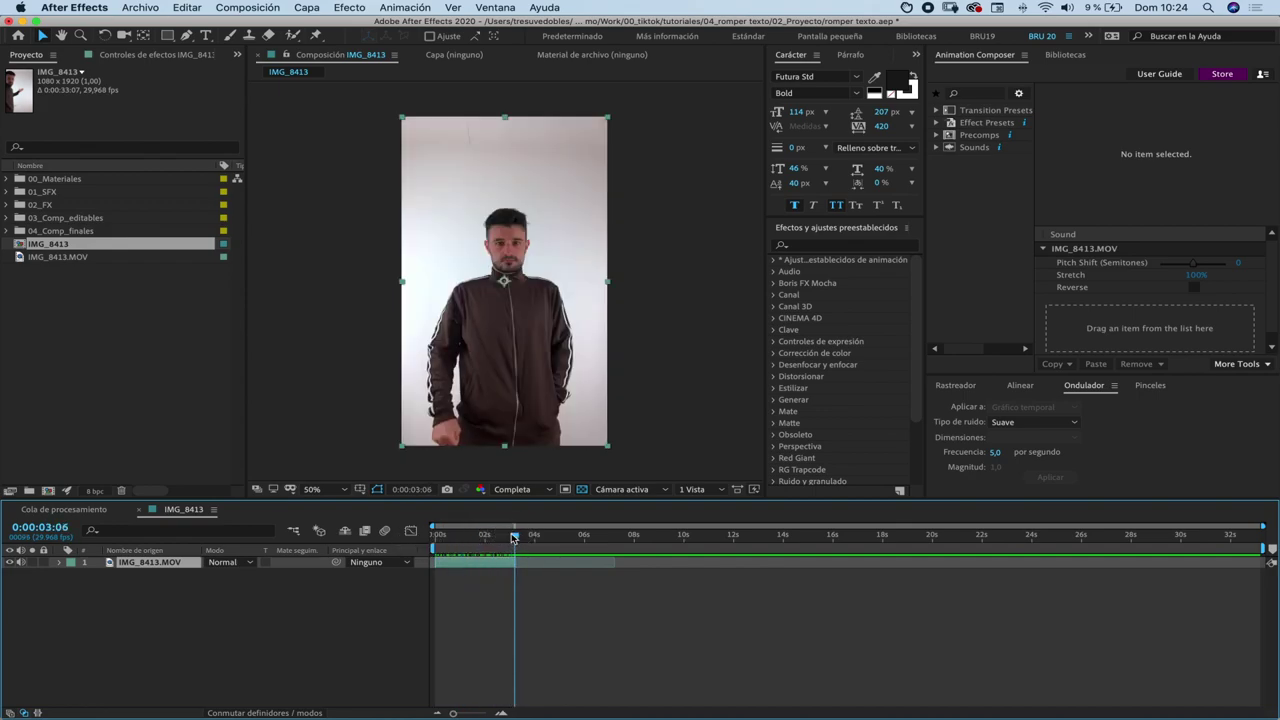
drag(1262, 548, 522, 548)
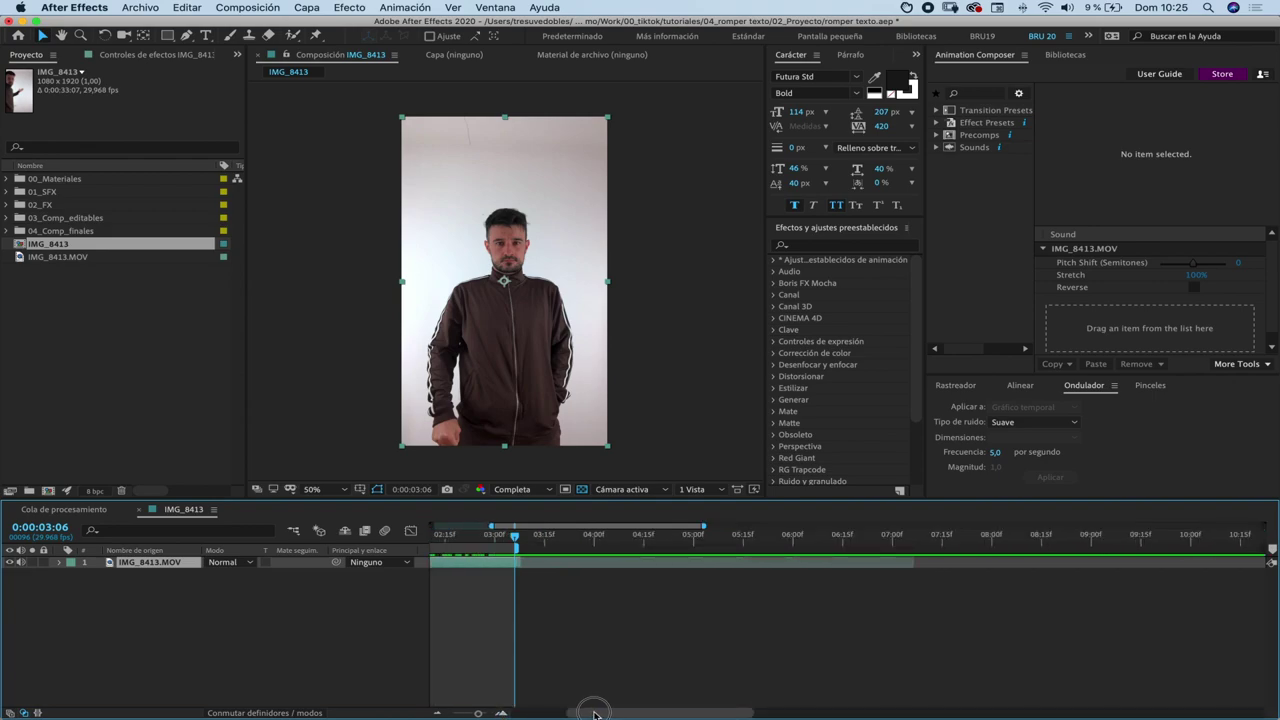
click(502, 713)
drag(745, 537, 408, 533)
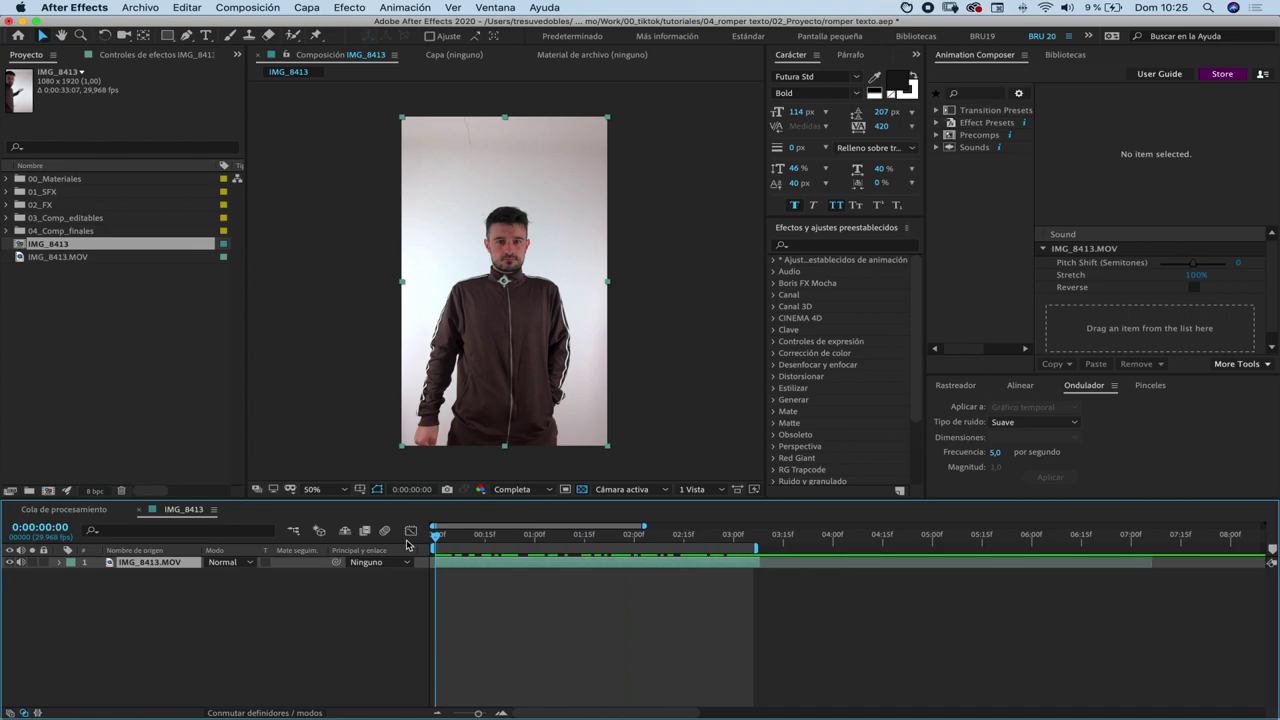
click(291, 604)
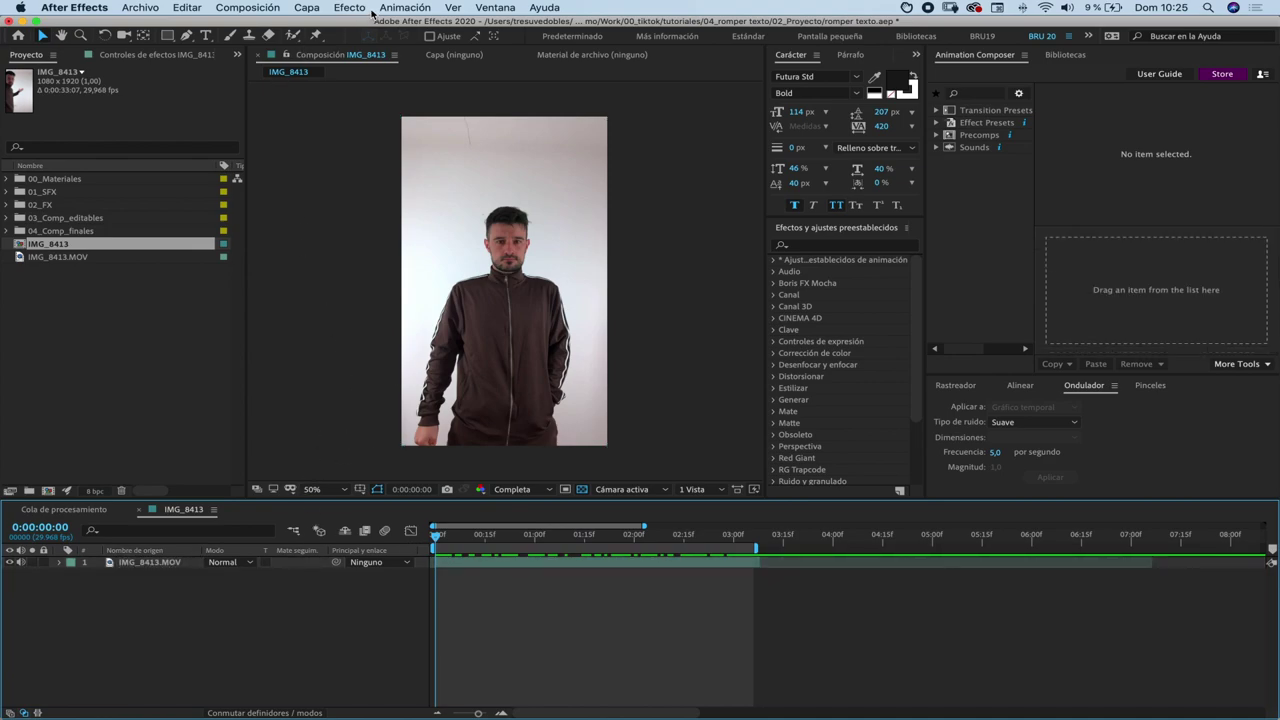
Create a TEXTO text layer in Futura Std Bold and enlarge it to 373 px.
click(206, 36)
click(442, 290)
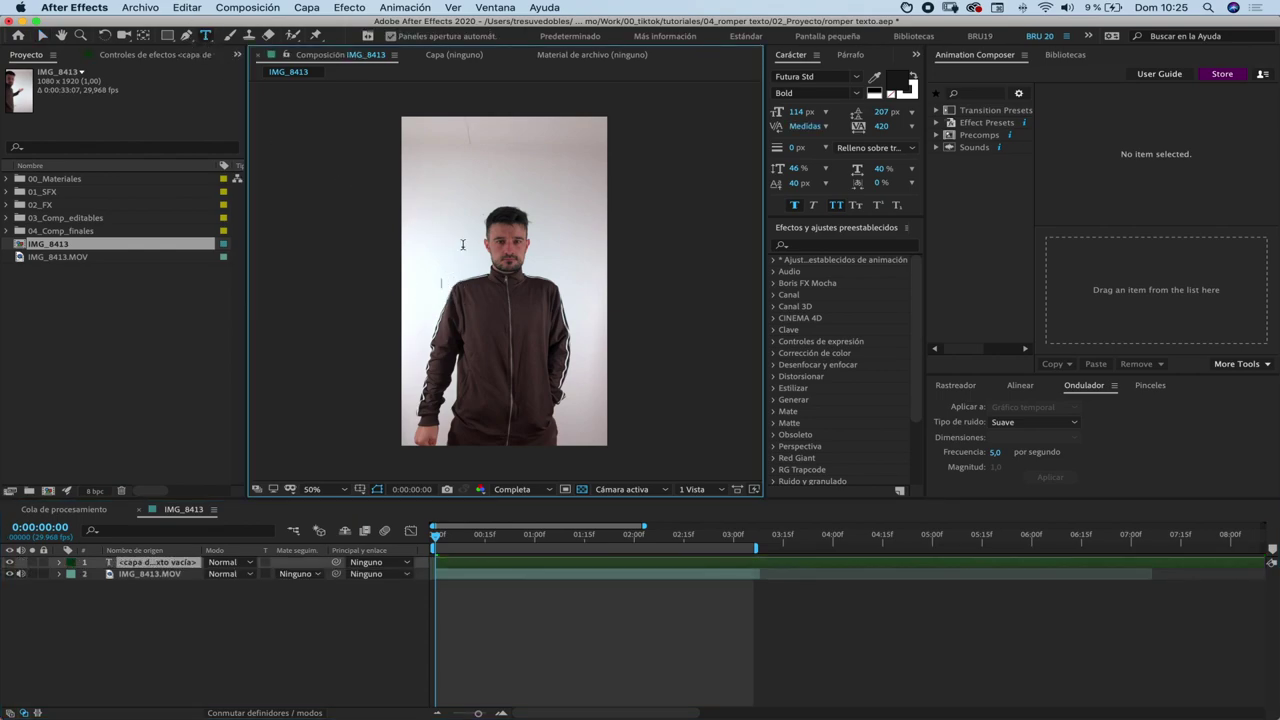
text(texto)
click(46, 37)
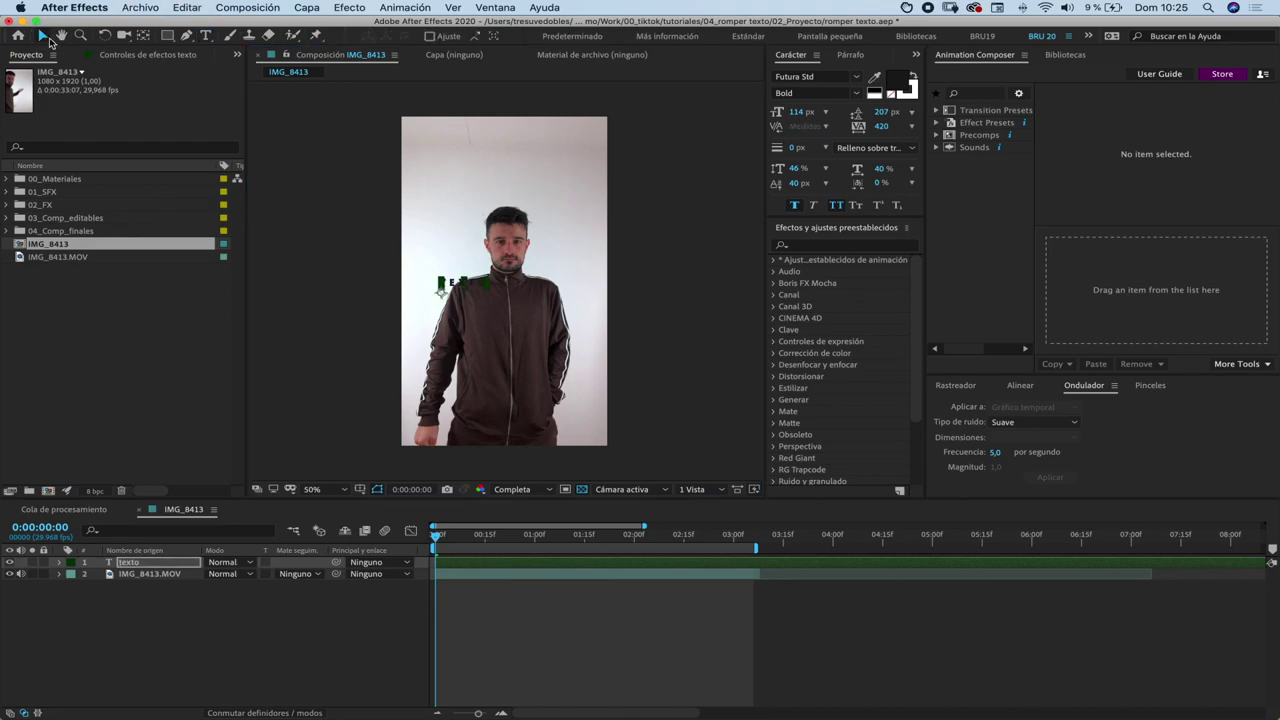
drag(800, 112, 940, 112)
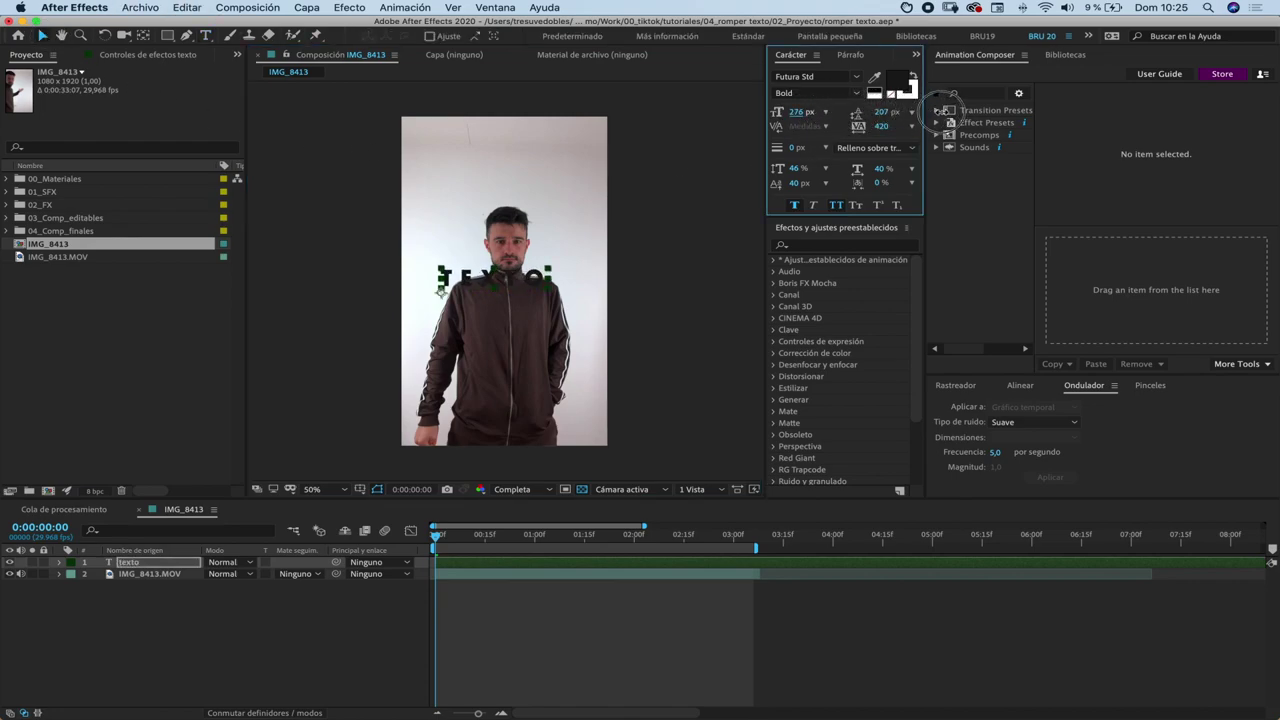
drag(800, 117, 860, 113)
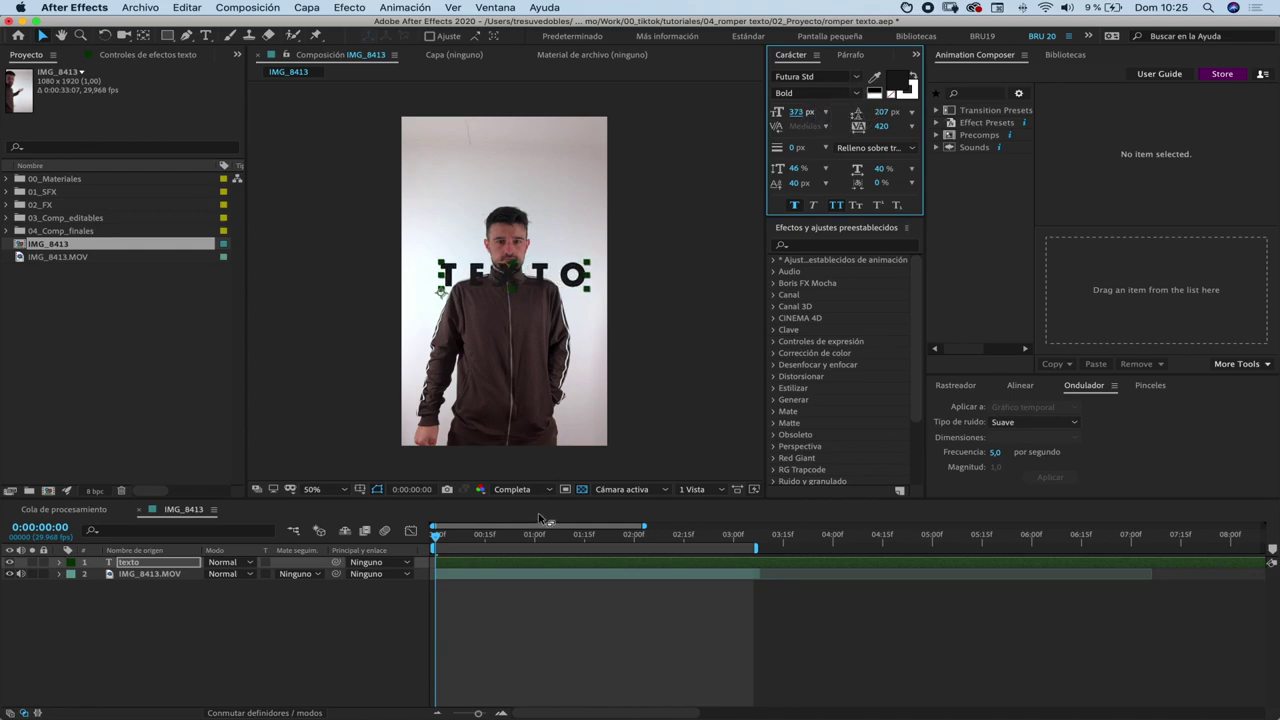
Set the TEXTO fill colour to red.
drag(494, 539, 541, 537)
click(507, 285)
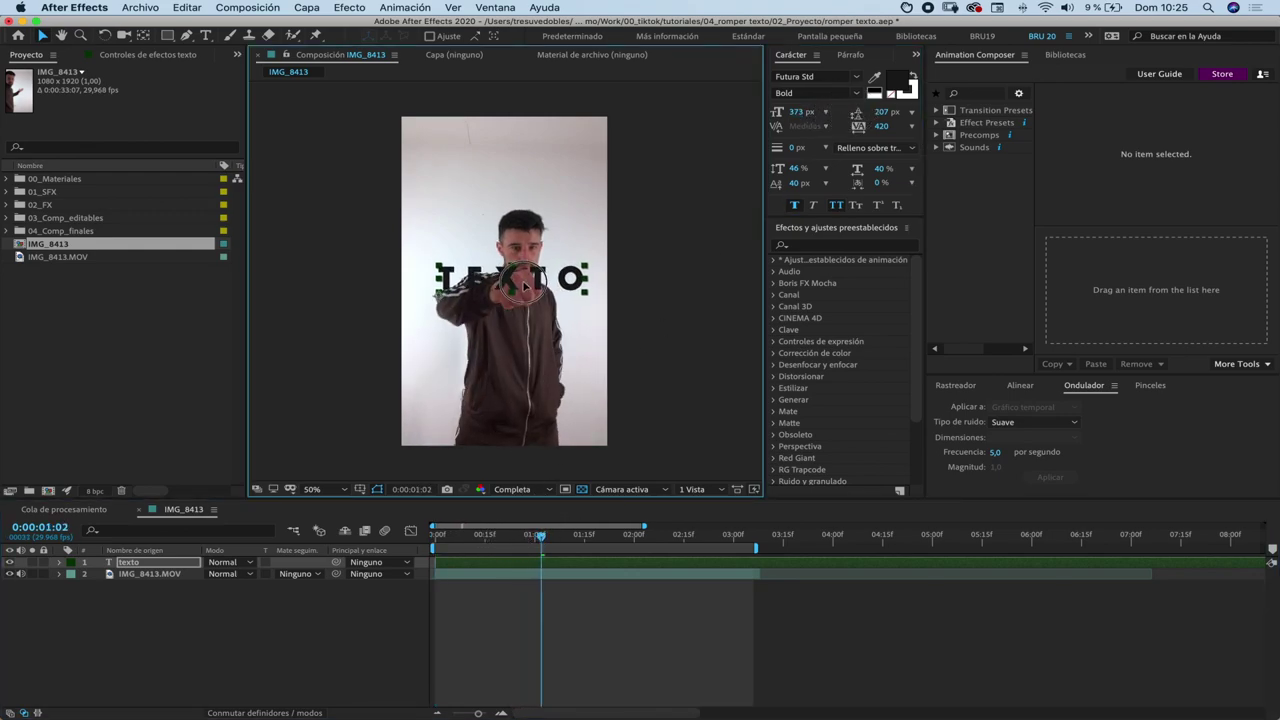
click(903, 82)
drag(998, 508, 1026, 499)
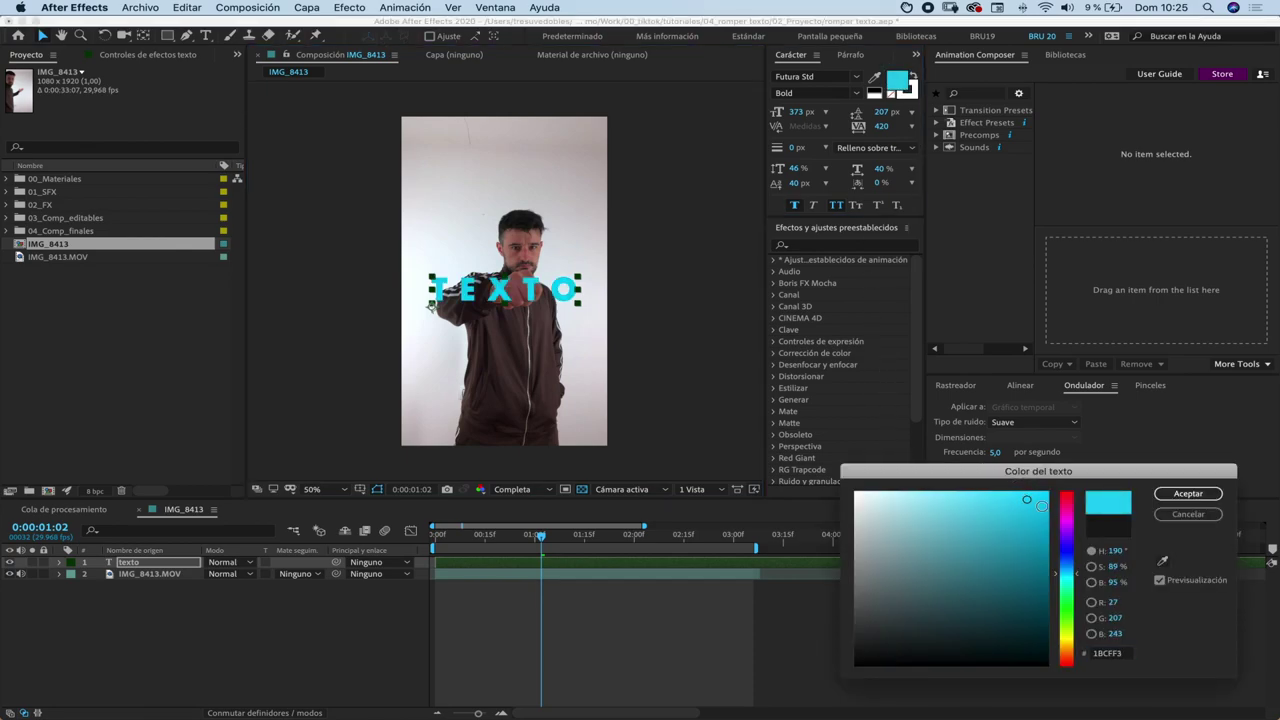
drag(1070, 567, 1067, 500)
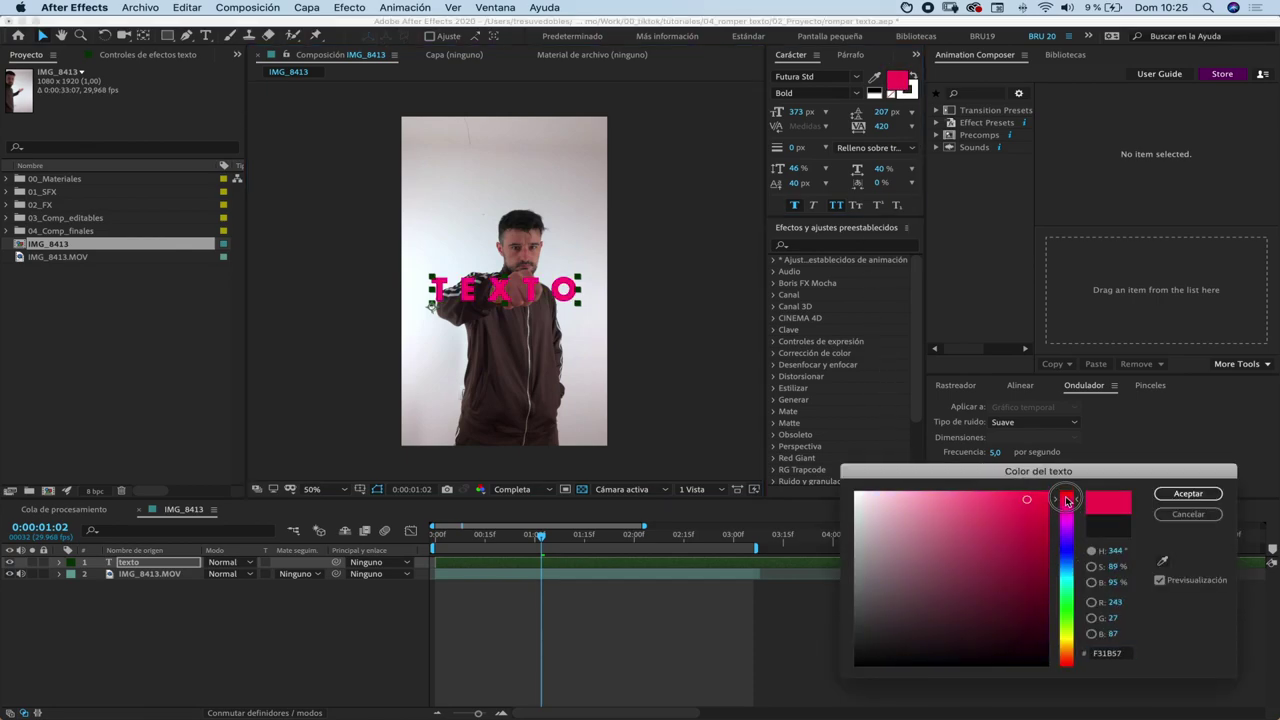
click(1186, 494)
Tighten TEXTO's tracking to 25, enlarge it to 571 px, and scrub to the punch.
drag(884, 129, 598, 141)
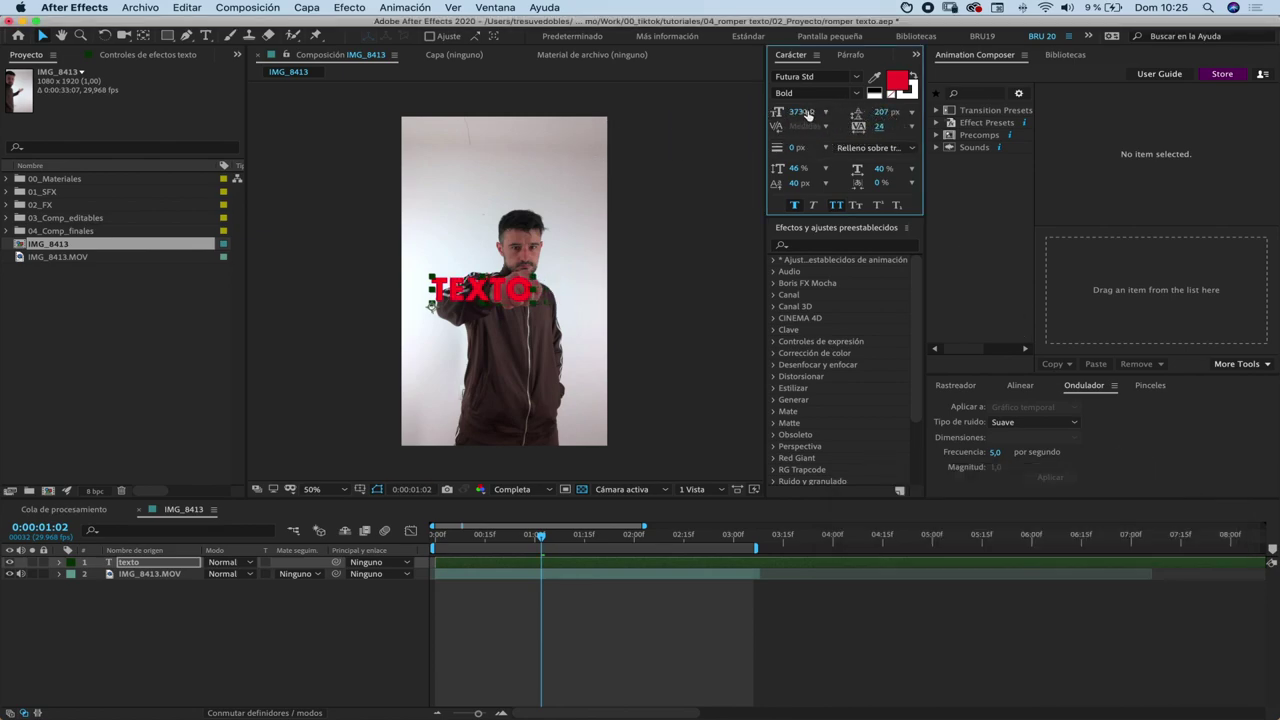
drag(807, 116, 970, 108)
click(530, 290)
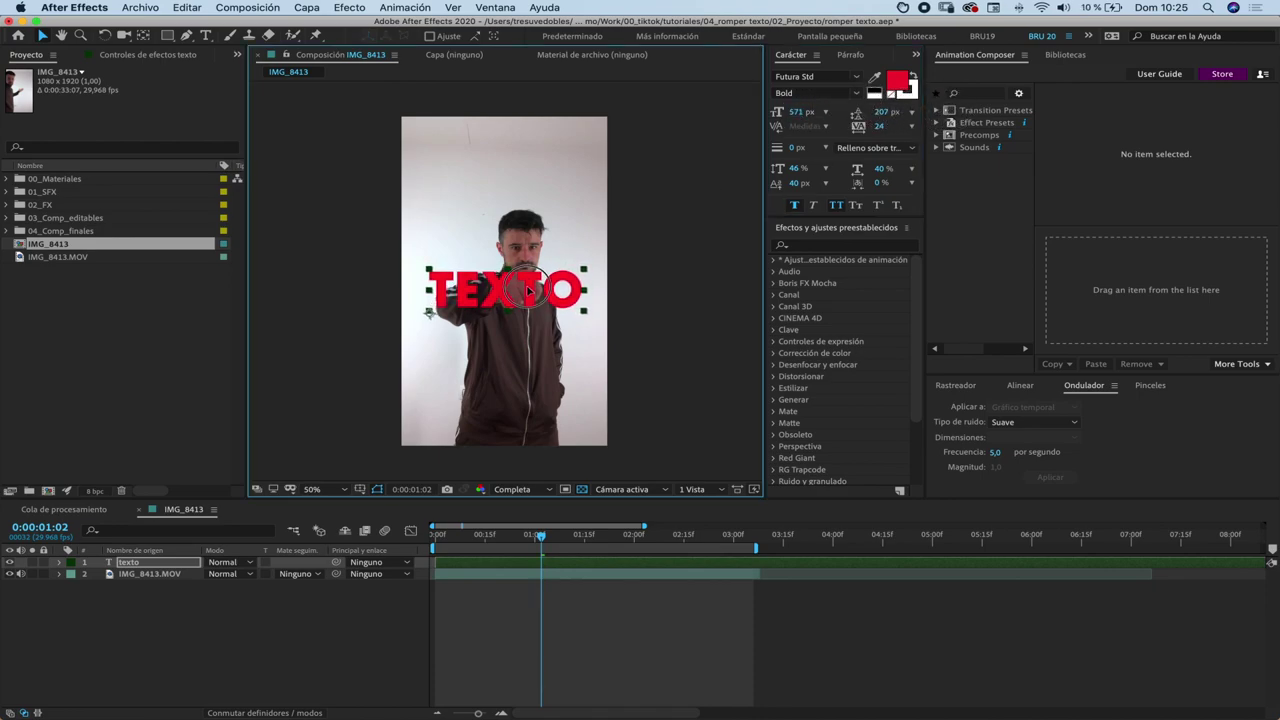
mouse_move(510, 541)
mouse_down()
mouse_move(630, 535)
mouse_move(550, 536)
mouse_up()
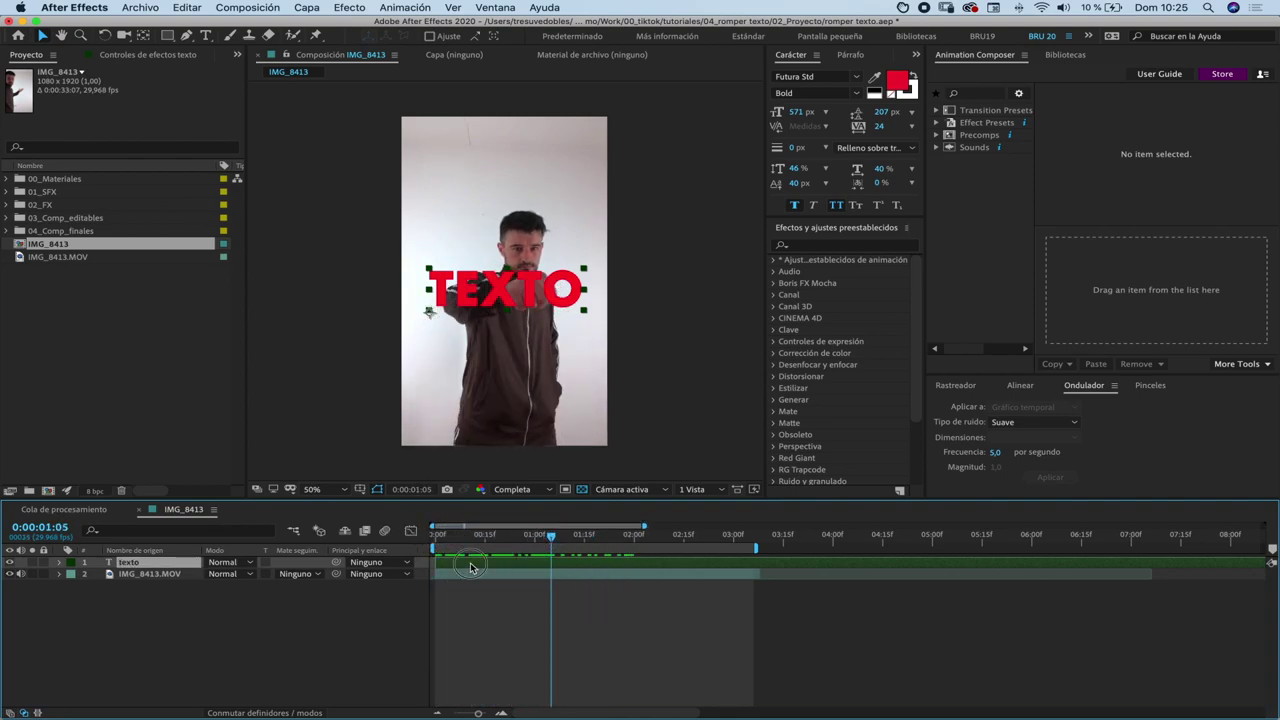
drag(507, 538, 542, 538)
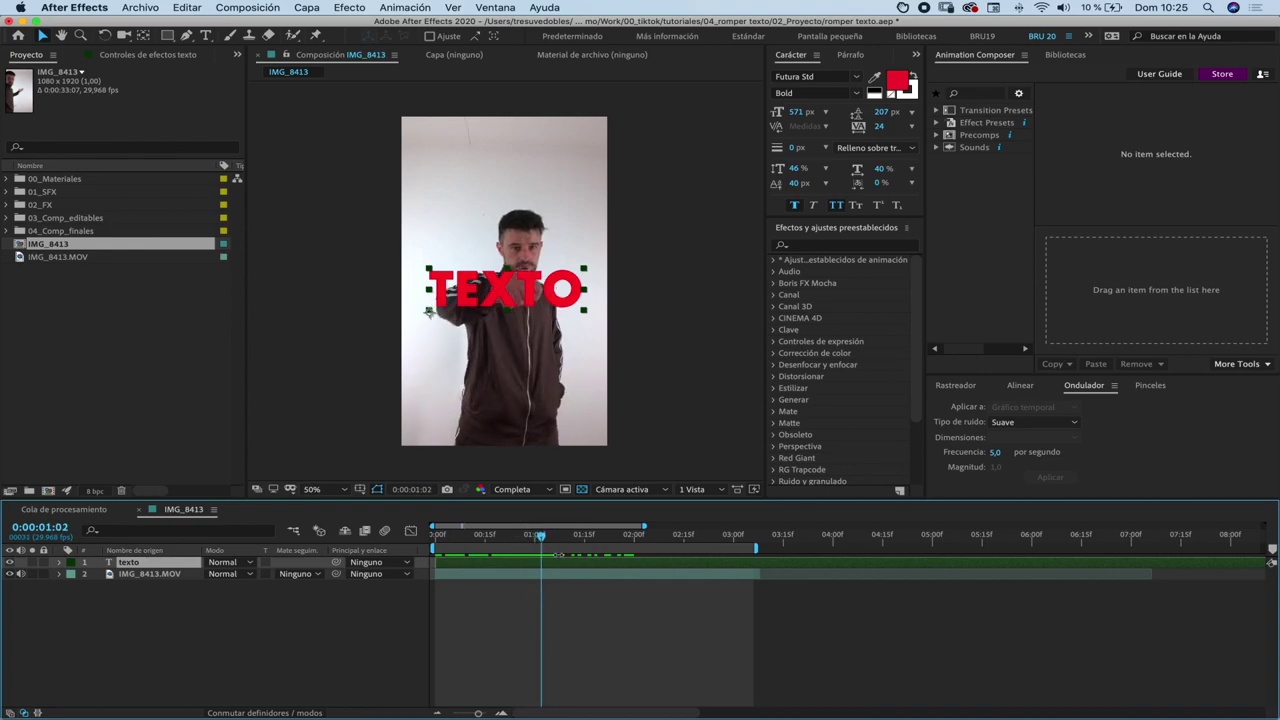
click(190, 8)
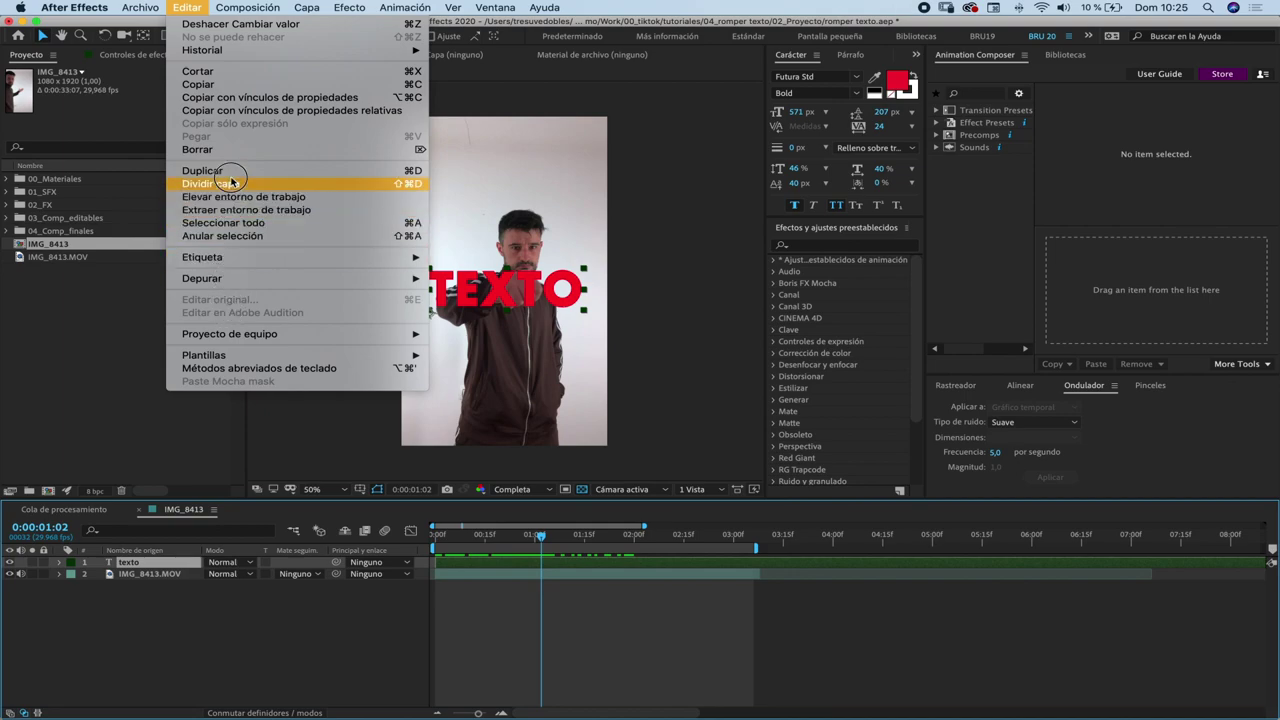
Split texto at the punch, precompose texto 2 as texto 2 Comp. 1, and open it at 0:00:01:02.
click(229, 185)
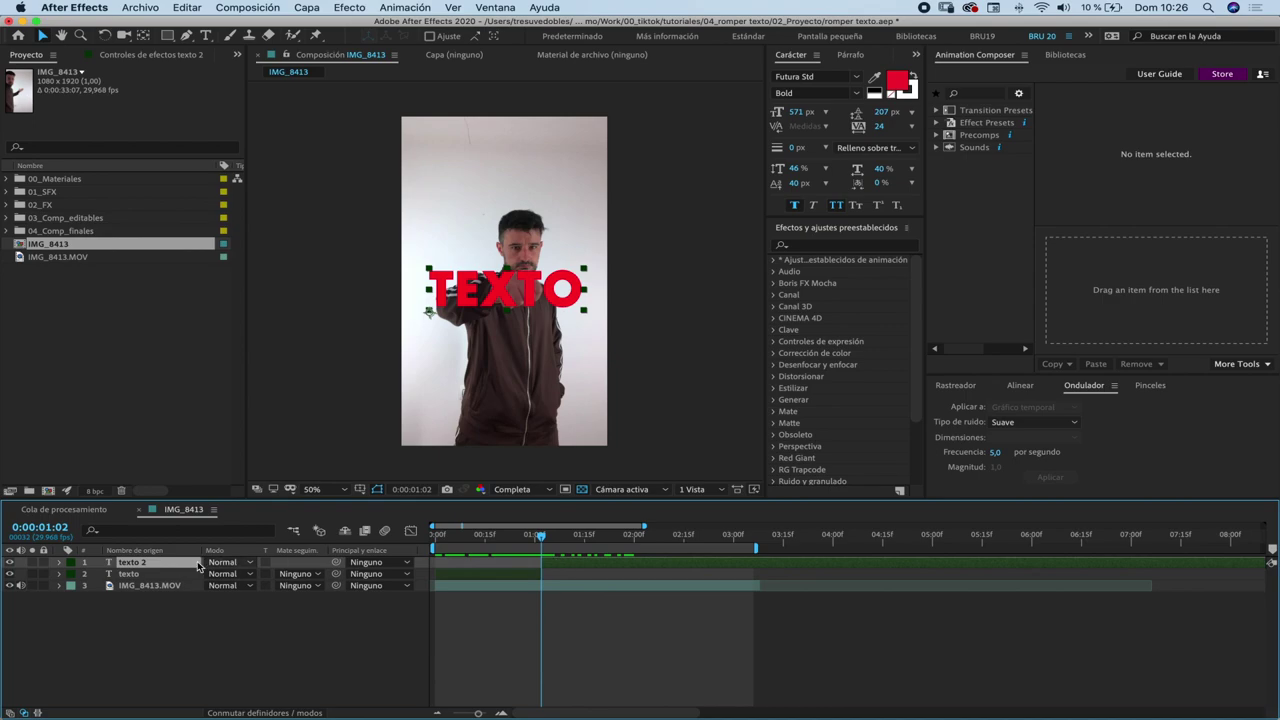
right_click(153, 565)
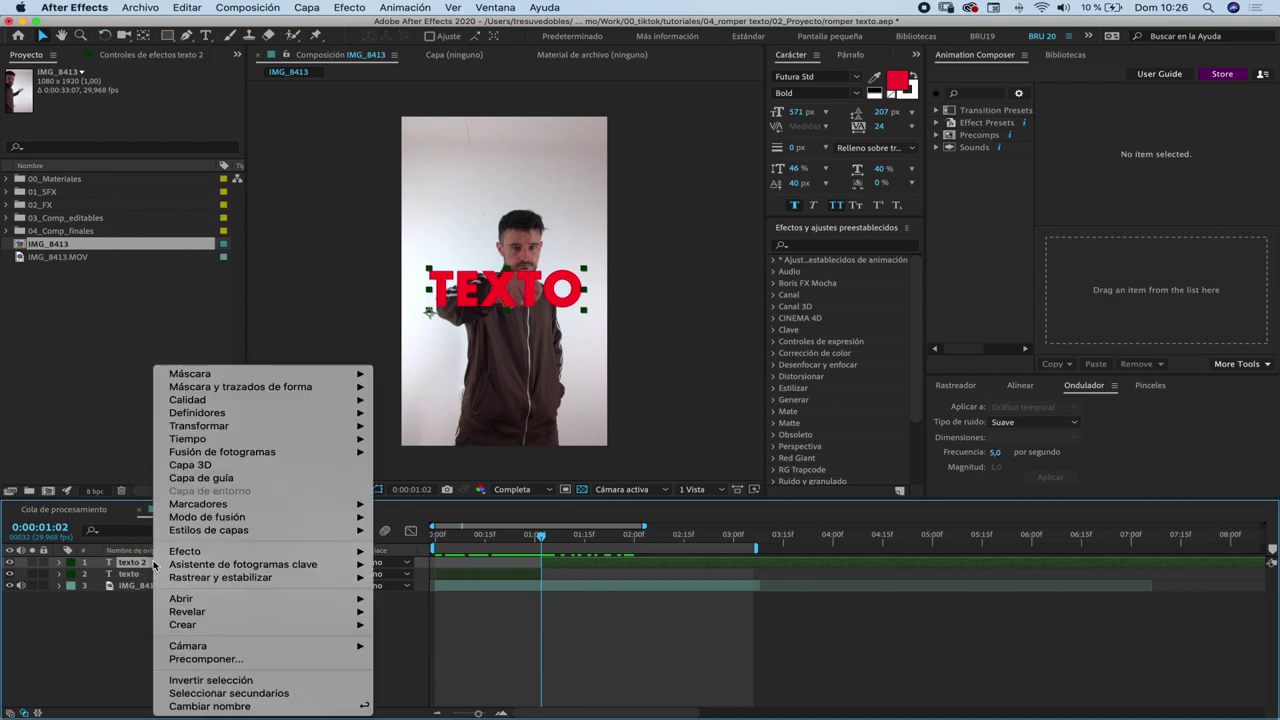
click(240, 658)
click(583, 603)
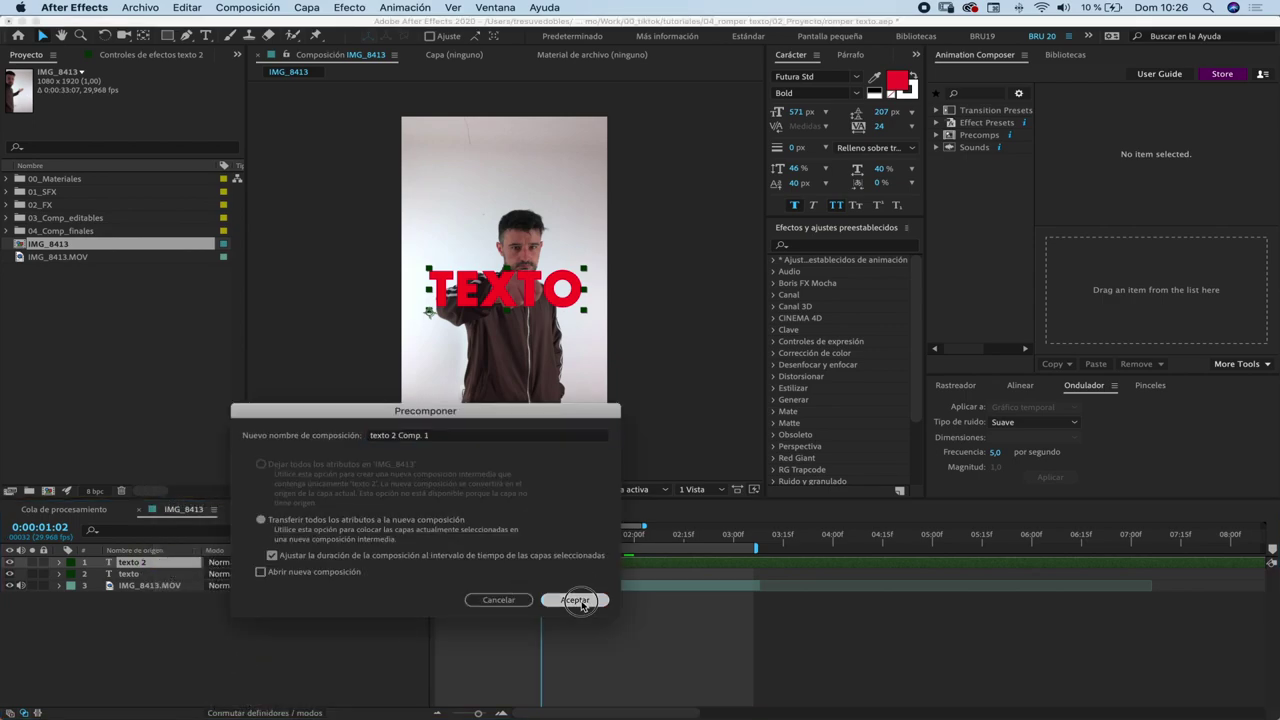
double_click(556, 567)
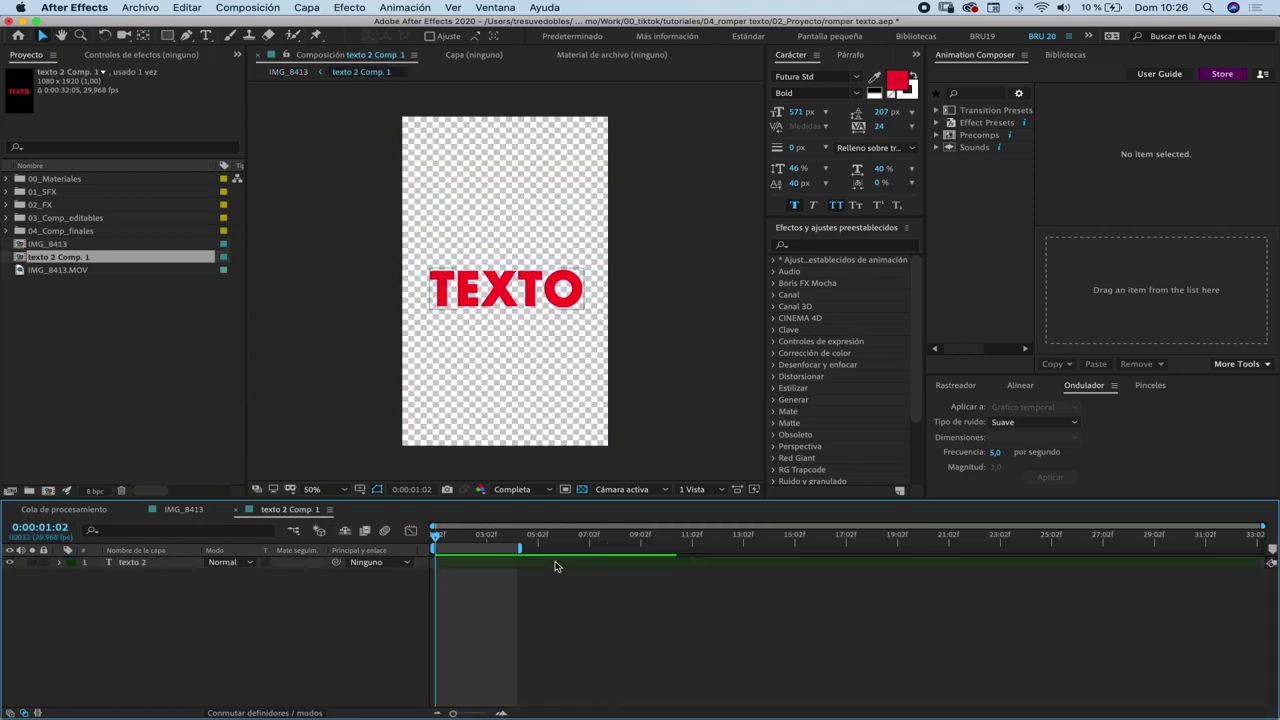
drag(444, 540, 437, 538)
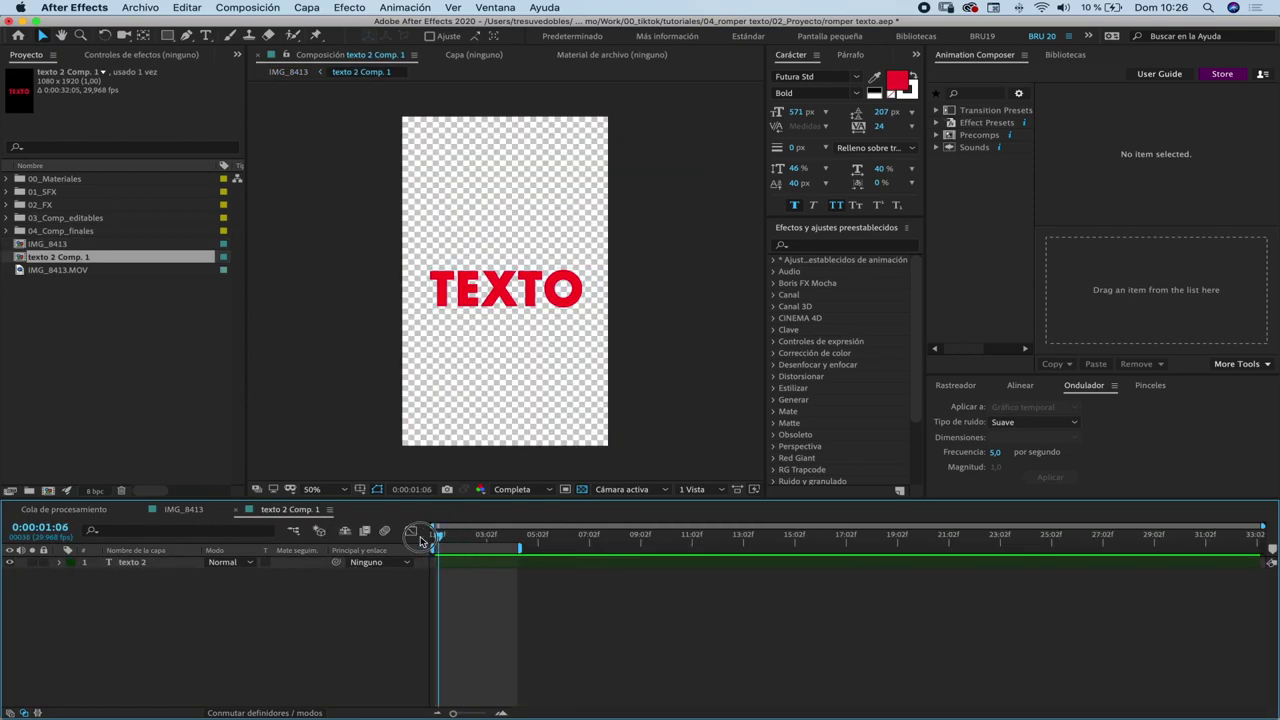
Add an adjustment layer to the pre-comp and apply Simulación > Dispersión to it.
right_click(302, 584)
mouse_move(444, 576)
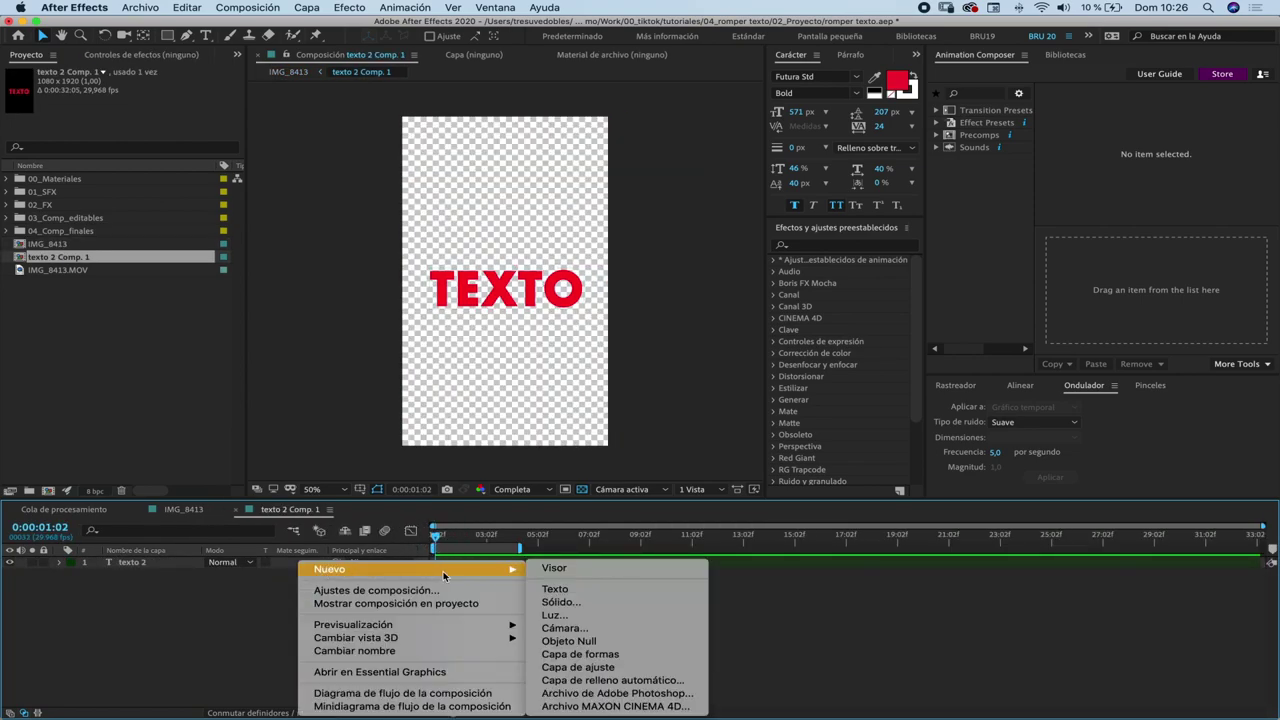
click(585, 667)
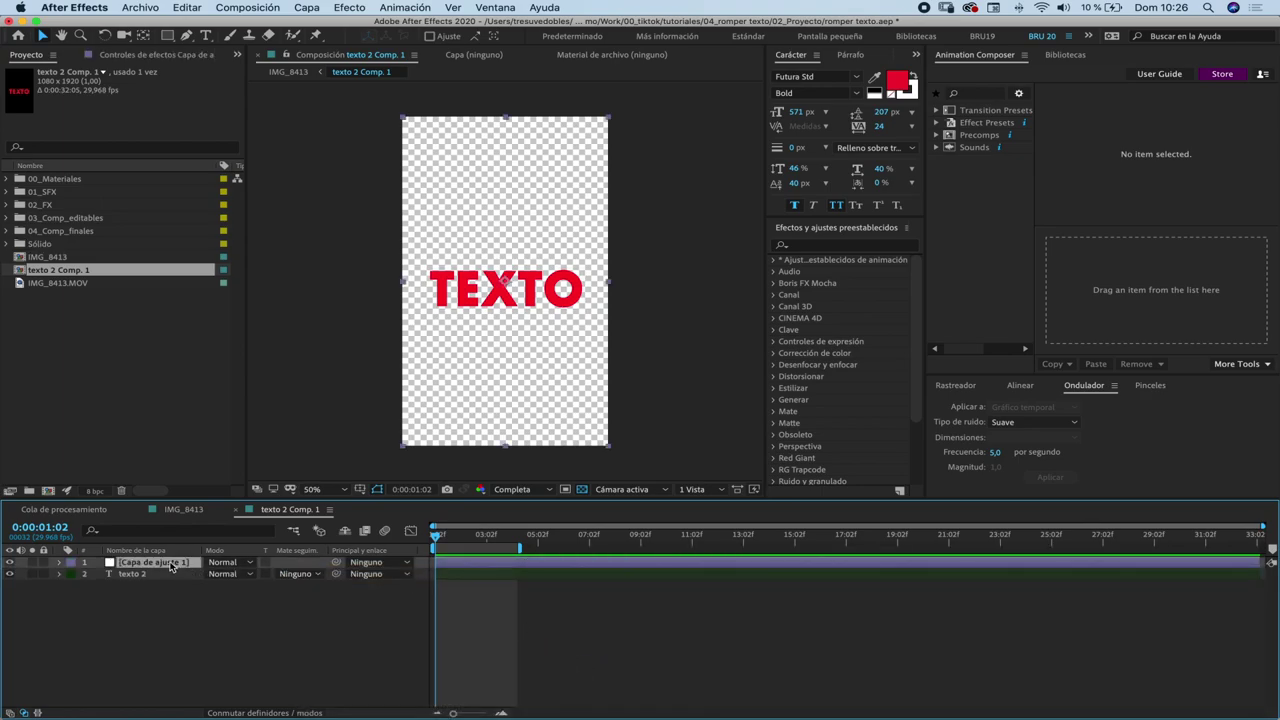
click(341, 6)
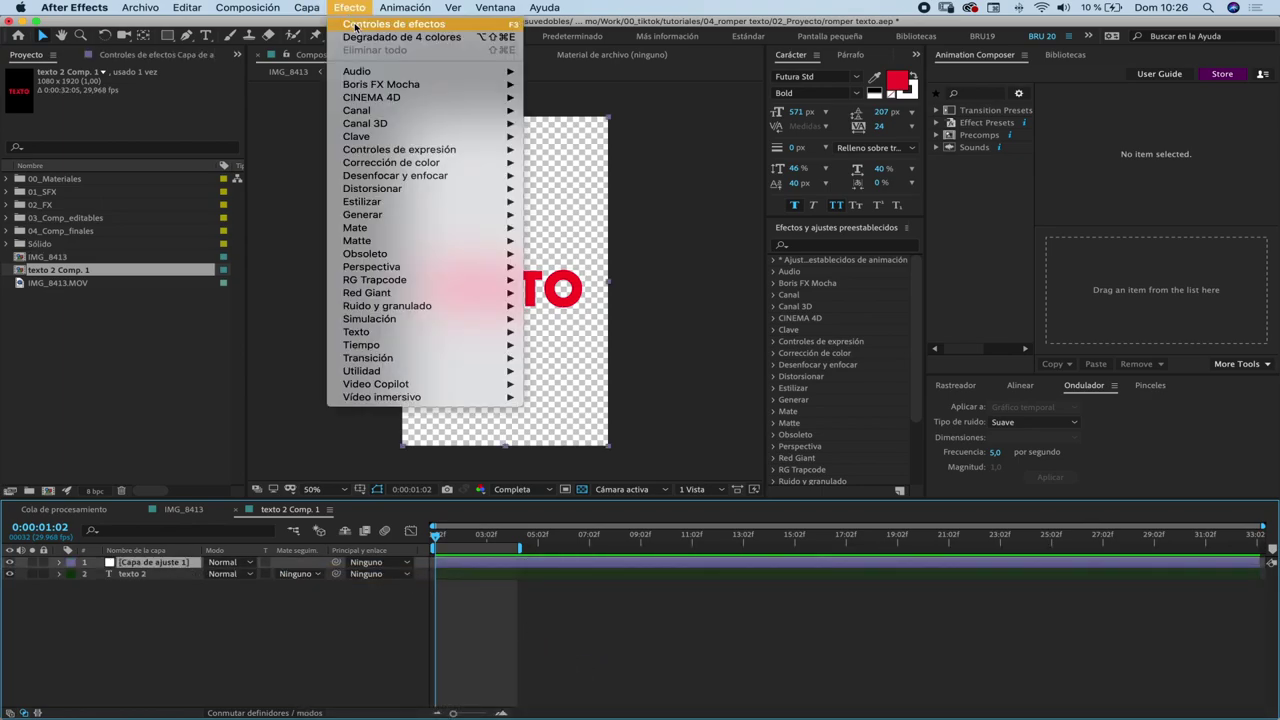
mouse_move(418, 323)
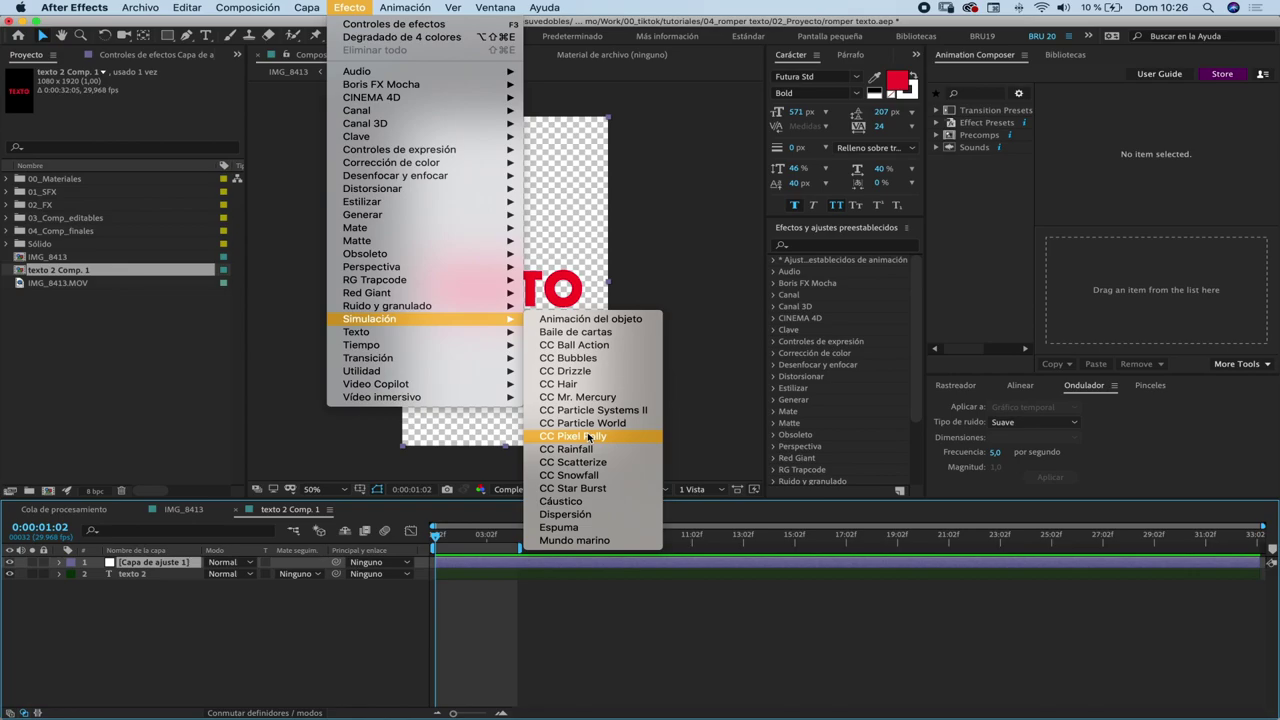
click(583, 516)
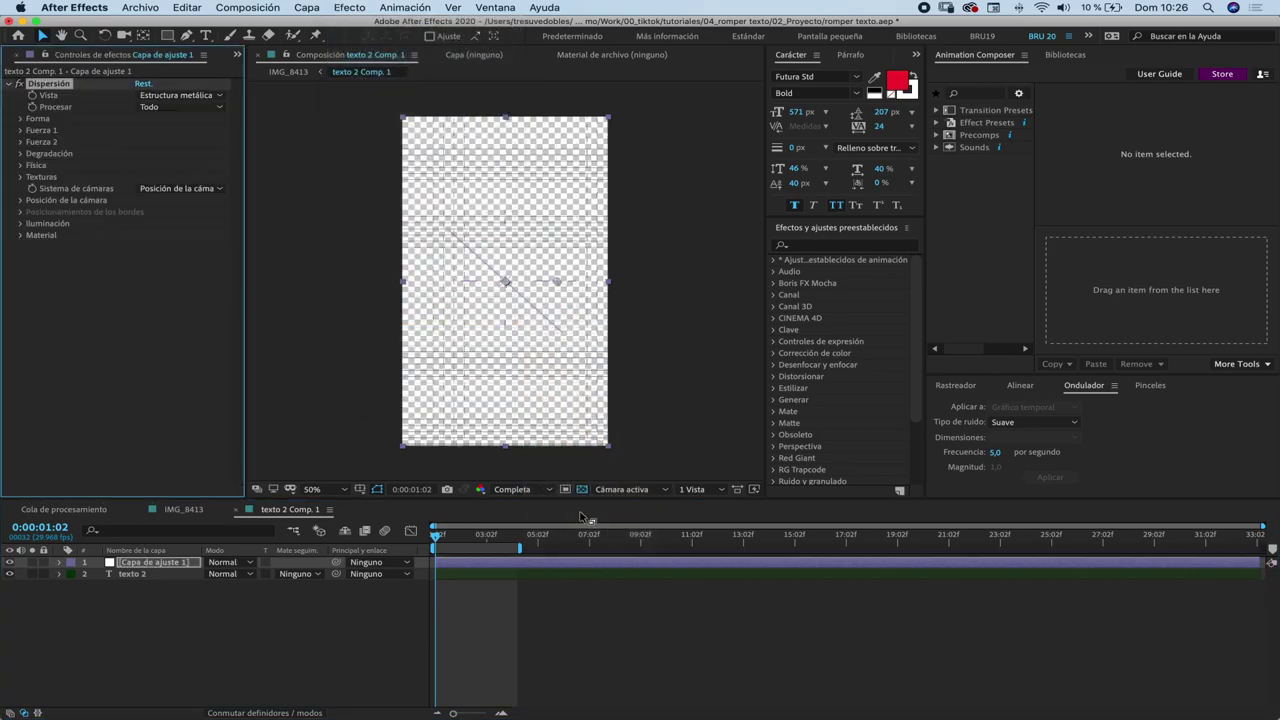
drag(441, 540, 430, 538)
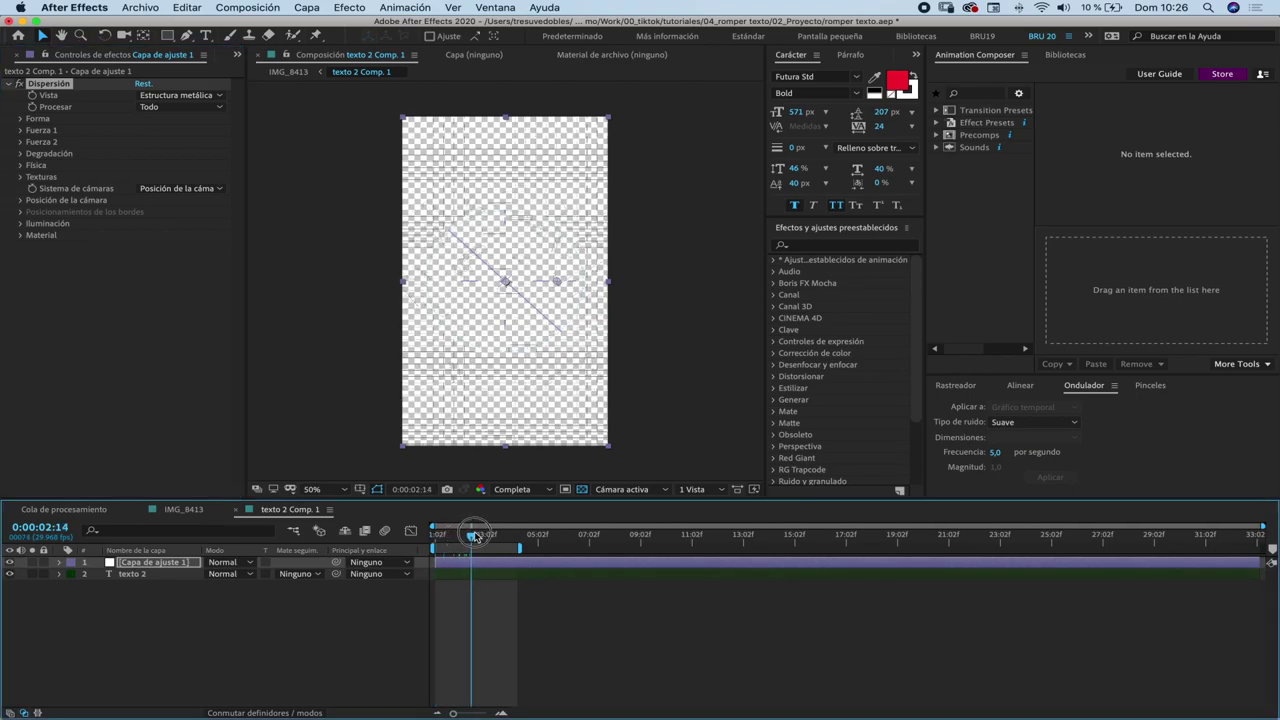
Switch Dispersión to Procesado view, preview at Cuarto resolution, and expand the Forma settings.
click(177, 96)
click(178, 110)
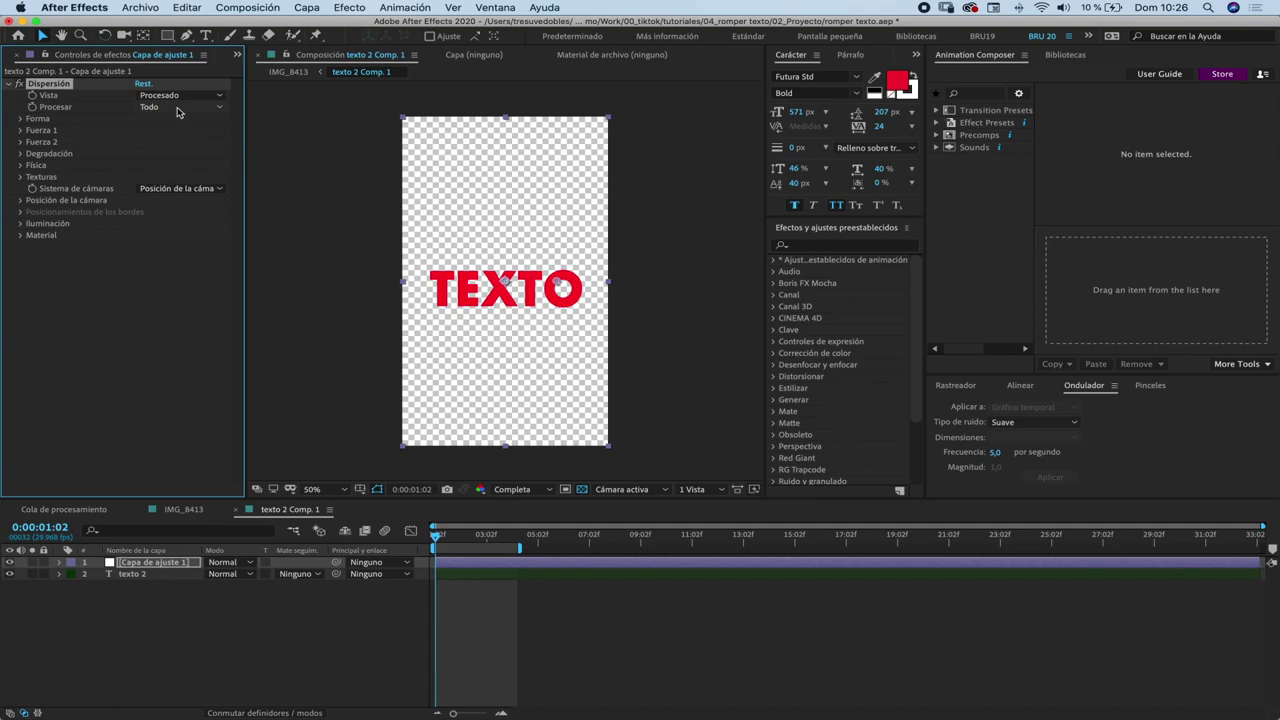
mouse_move(436, 540)
mouse_down()
mouse_move(461, 535)
mouse_move(449, 540)
mouse_up()
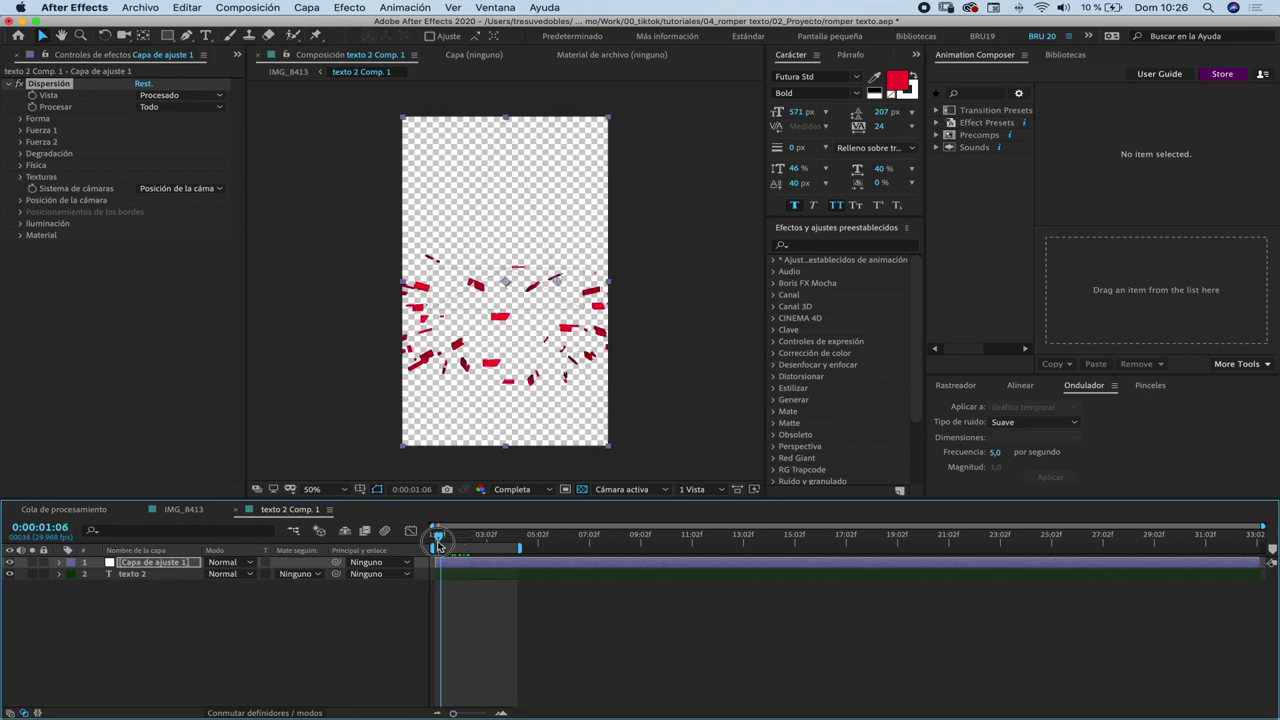
drag(449, 540, 409, 546)
click(518, 494)
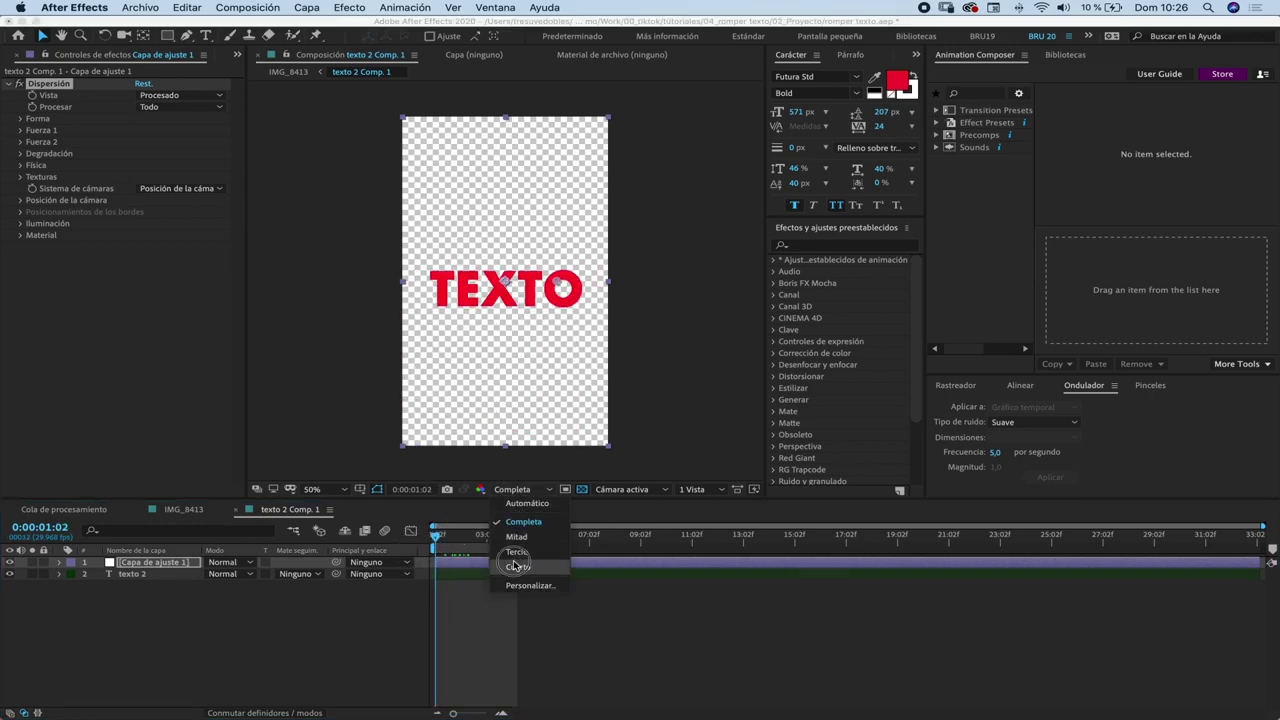
click(511, 563)
key(space)
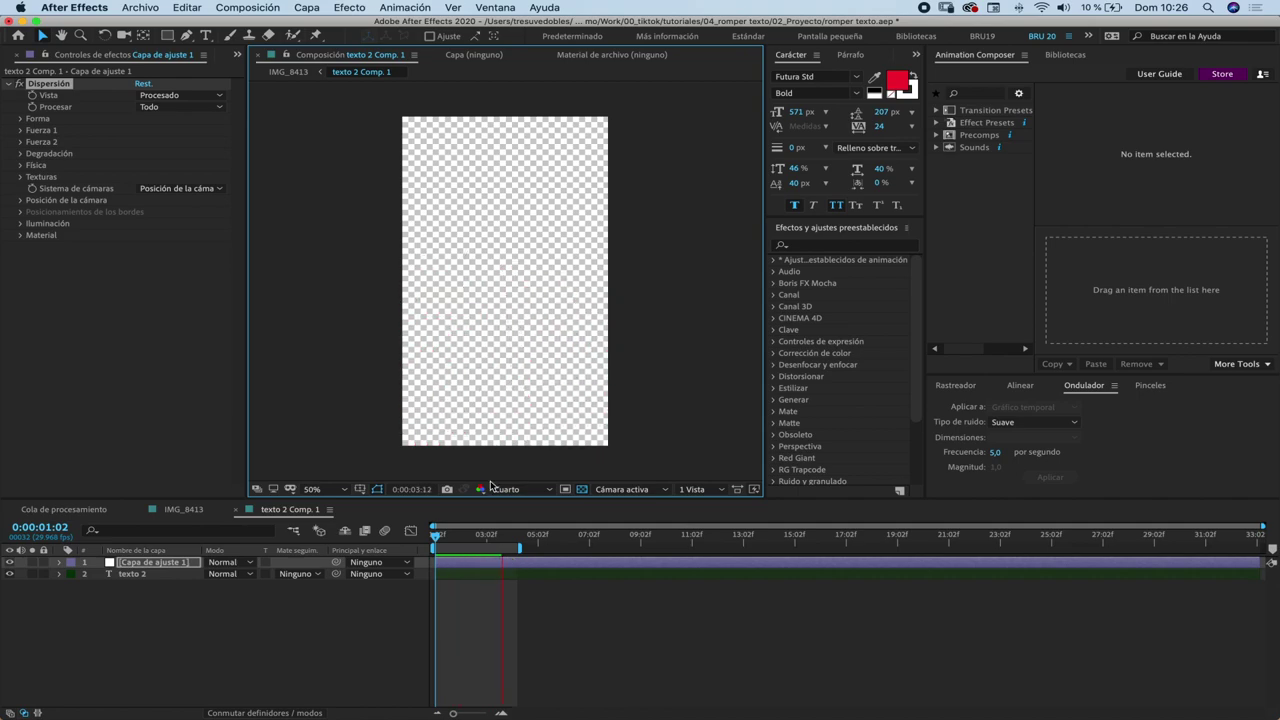
click(437, 538)
drag(437, 538, 437, 543)
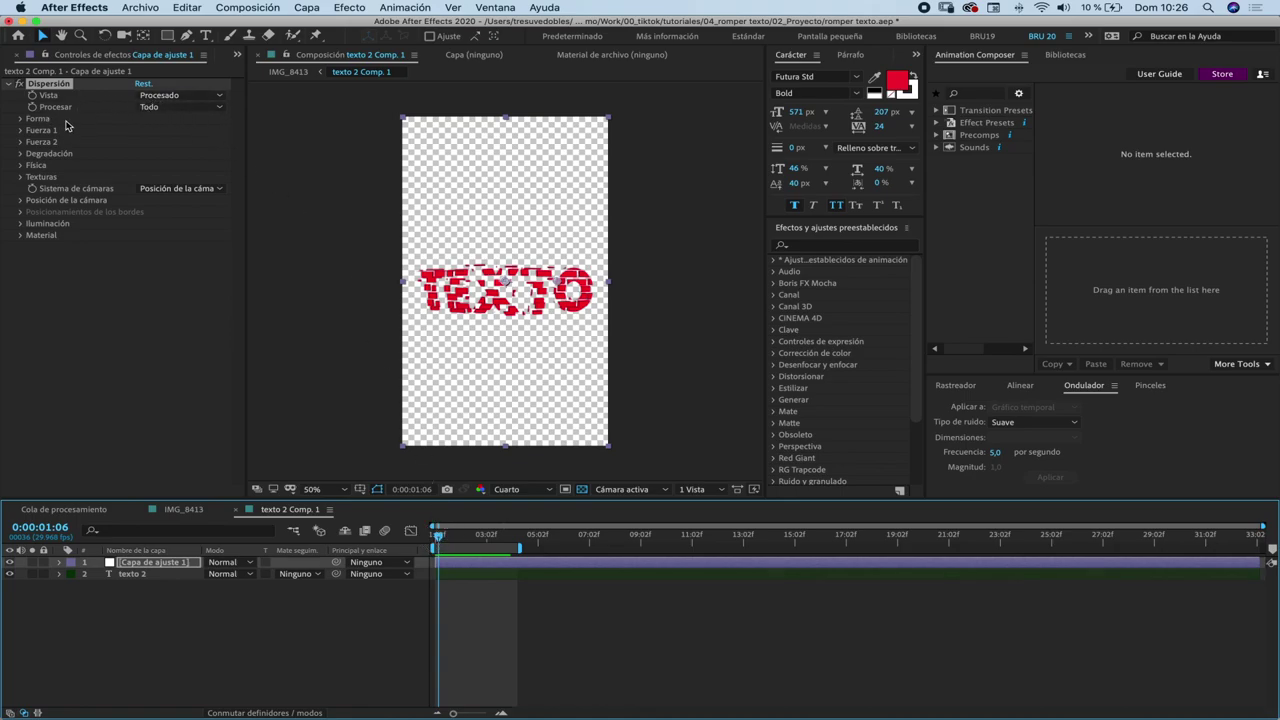
click(158, 96)
click(108, 130)
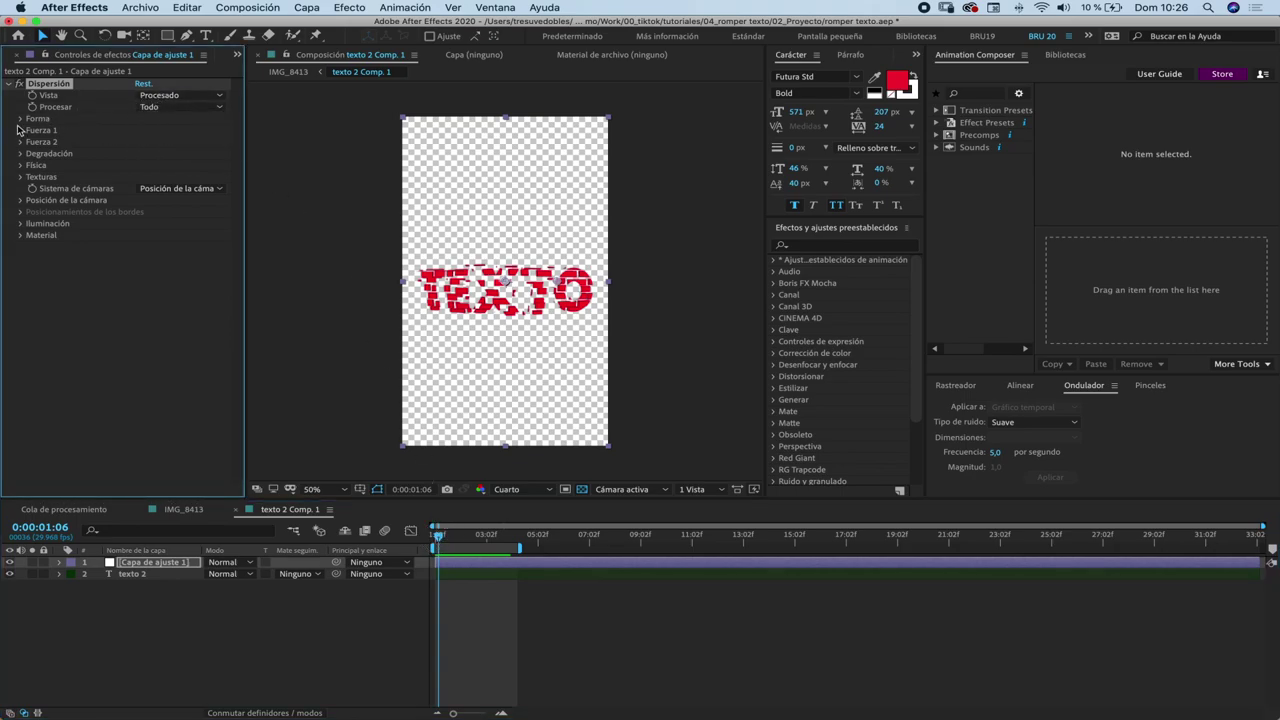
click(20, 119)
Try the Cheurones shatter pattern with about 13 Repeticiones and preview it.
click(165, 131)
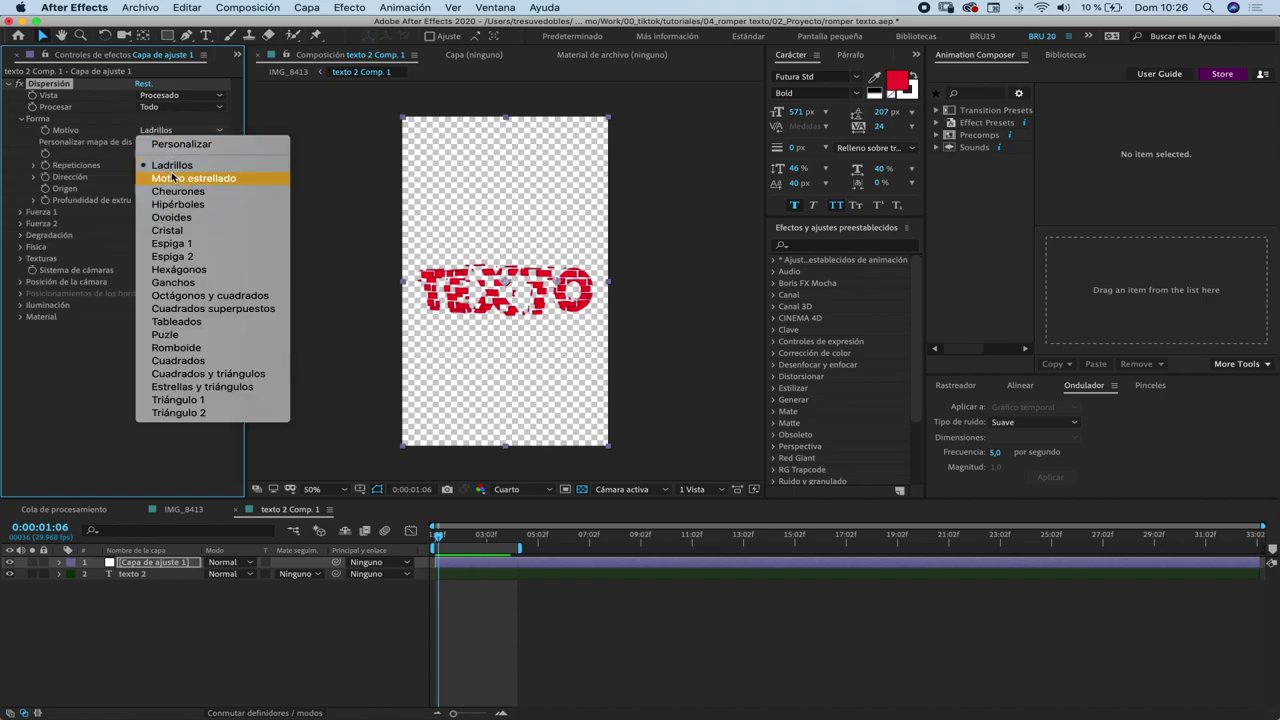
click(176, 192)
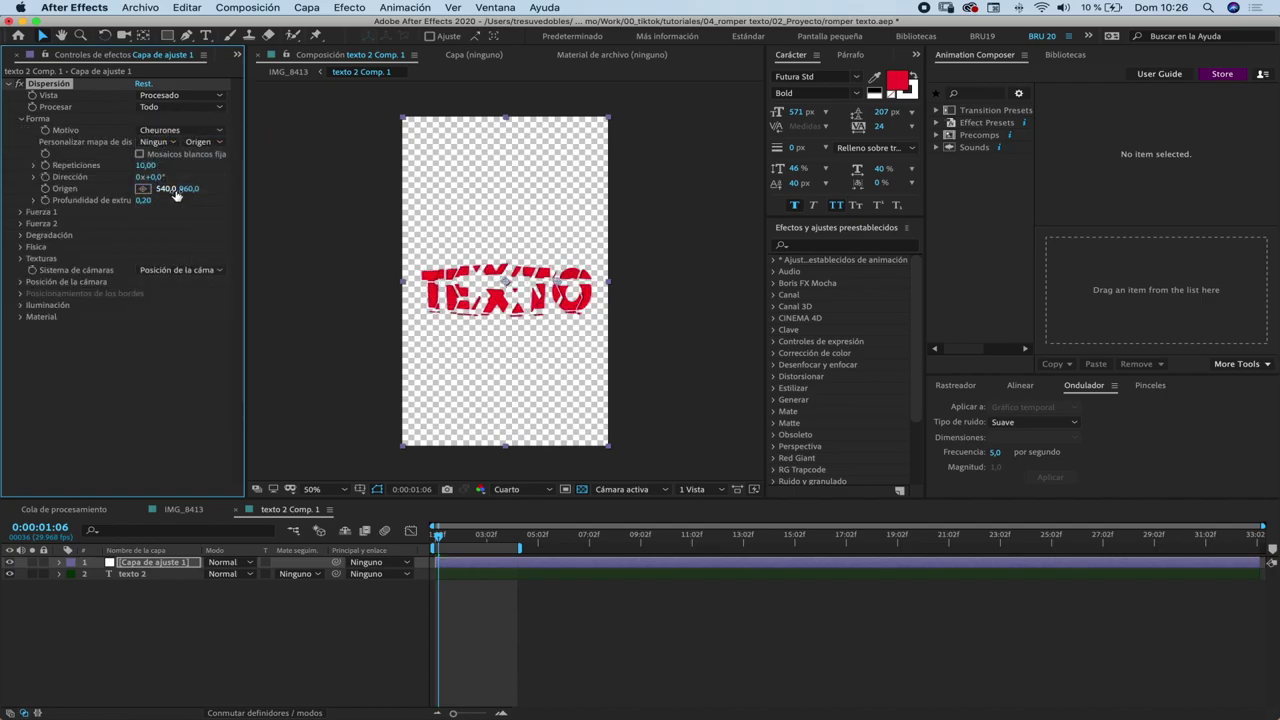
drag(147, 166, 176, 168)
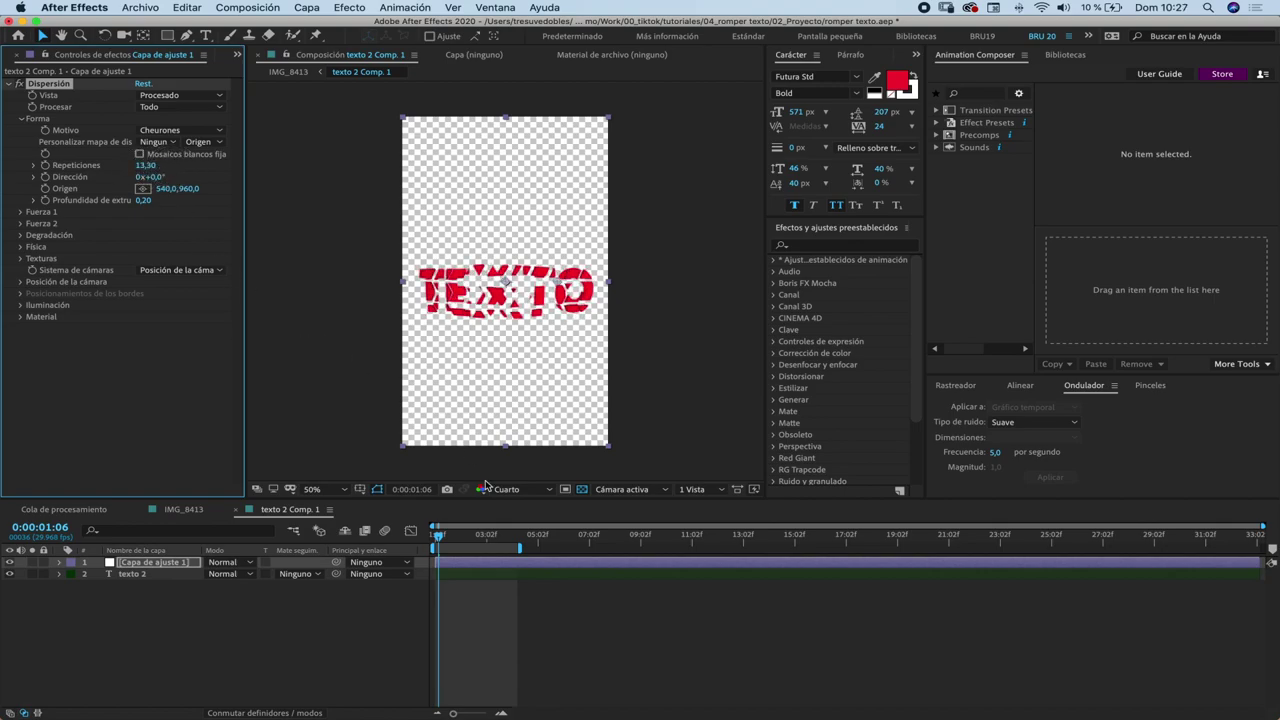
drag(438, 537, 432, 531)
key(space)
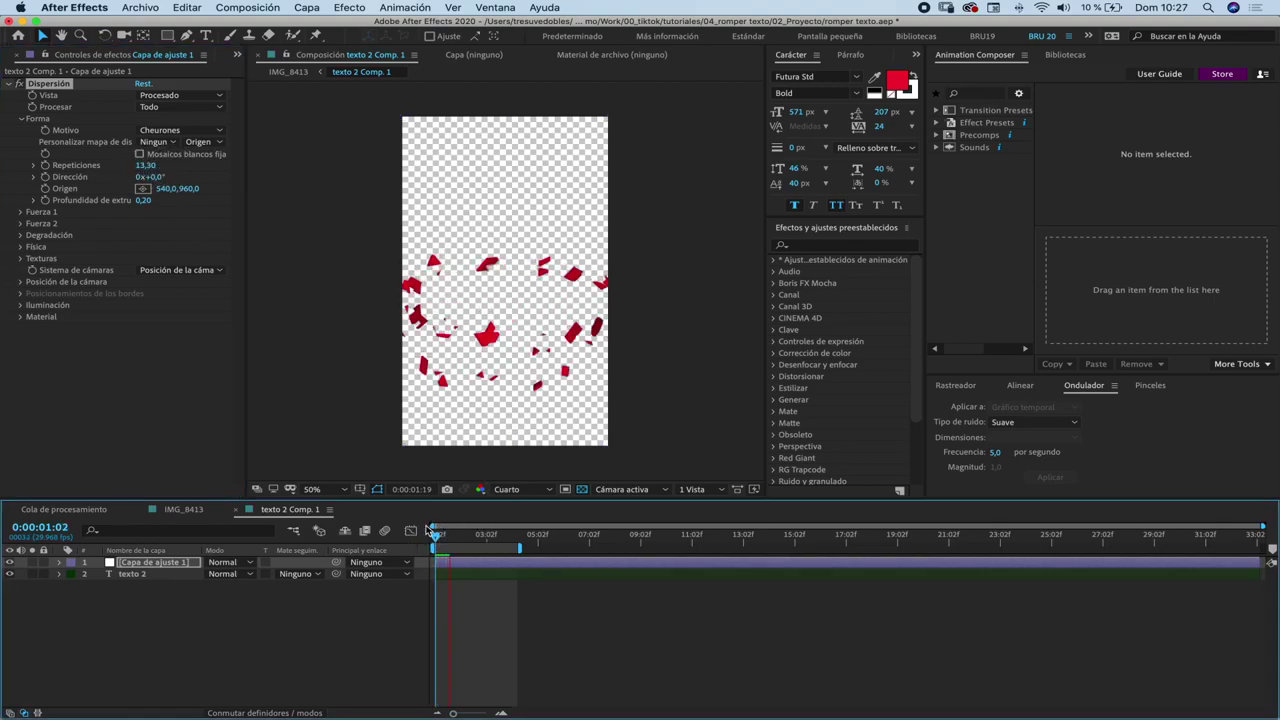
drag(488, 535, 437, 533)
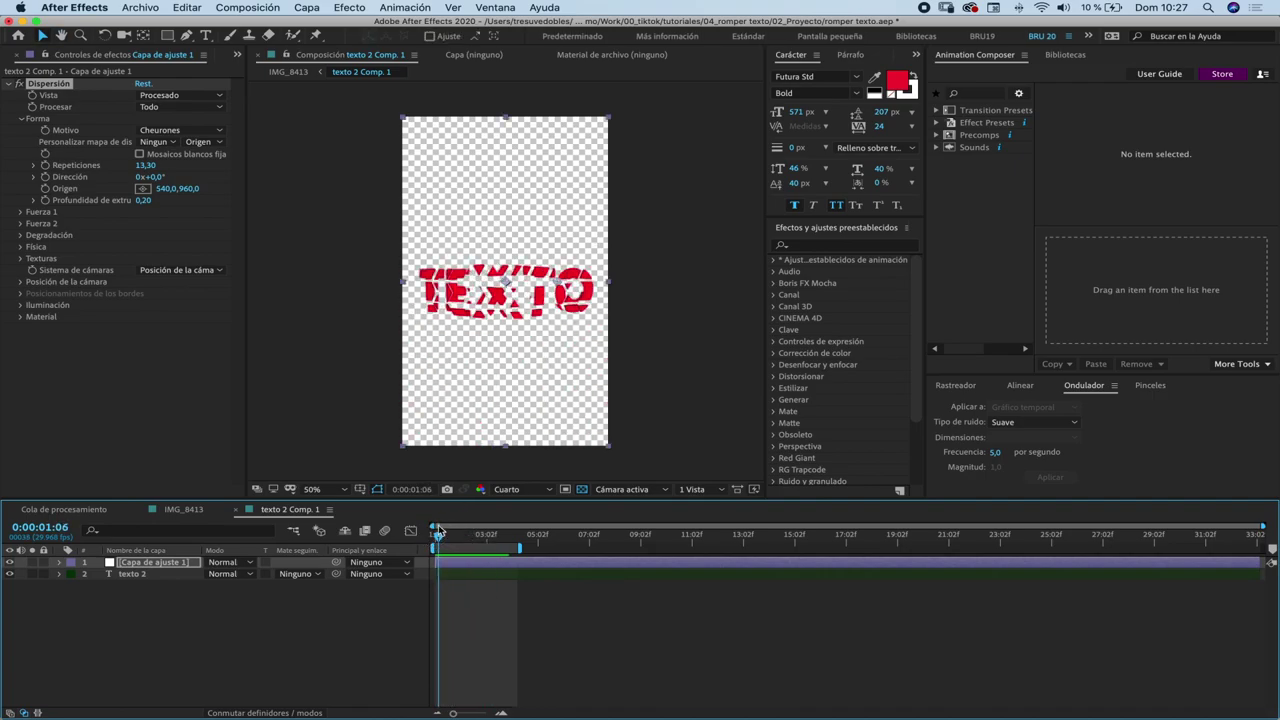
Try the Hipérboles and Ovoides shatter patterns and preview the Ovoides result.
click(178, 131)
click(183, 205)
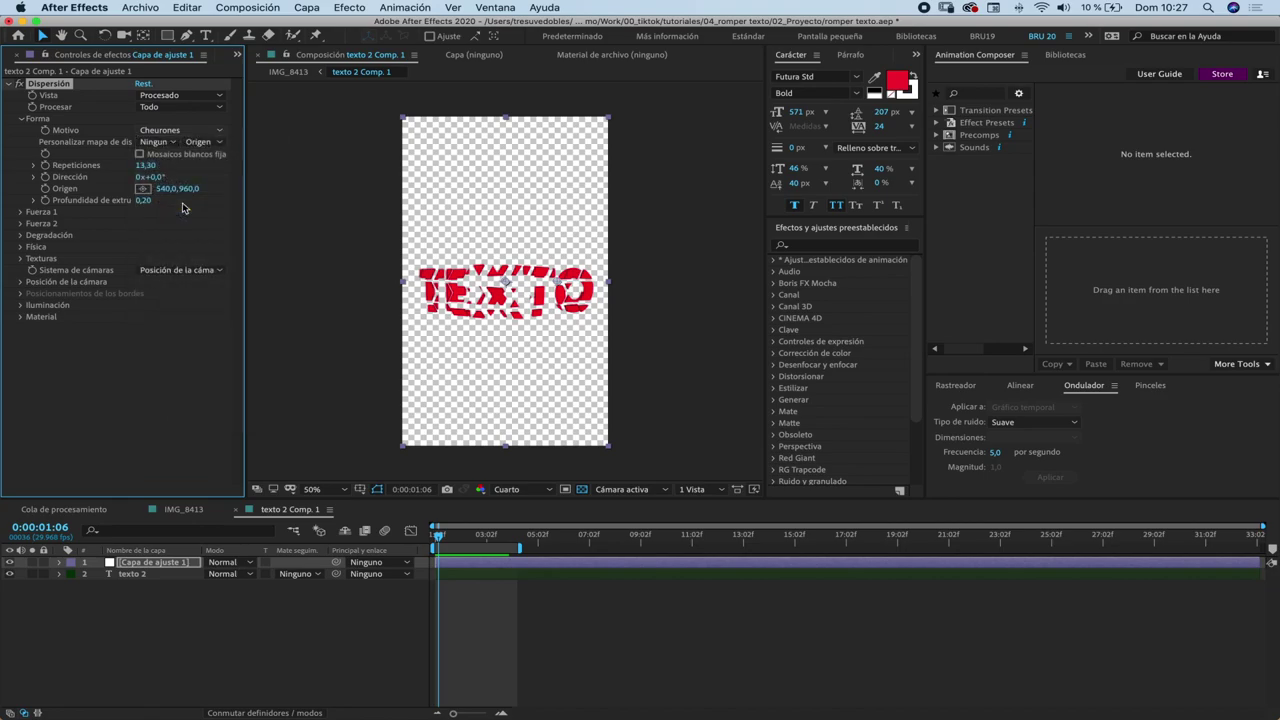
click(172, 132)
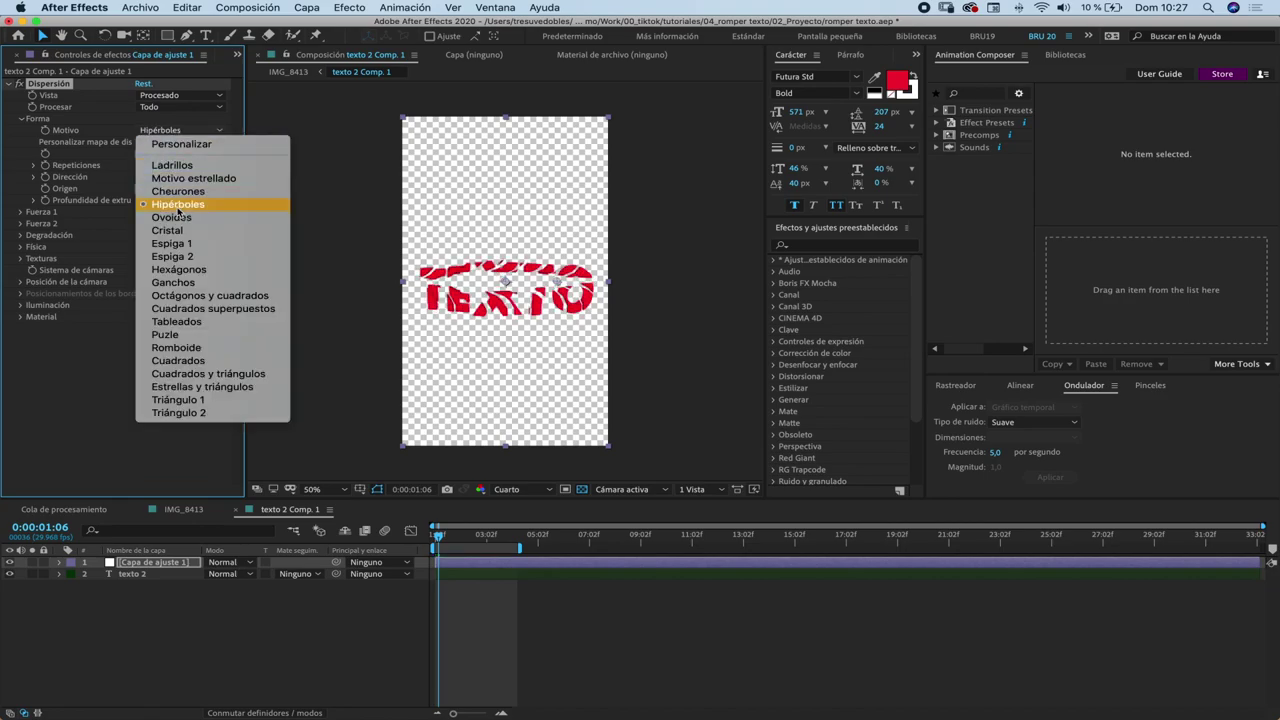
click(178, 219)
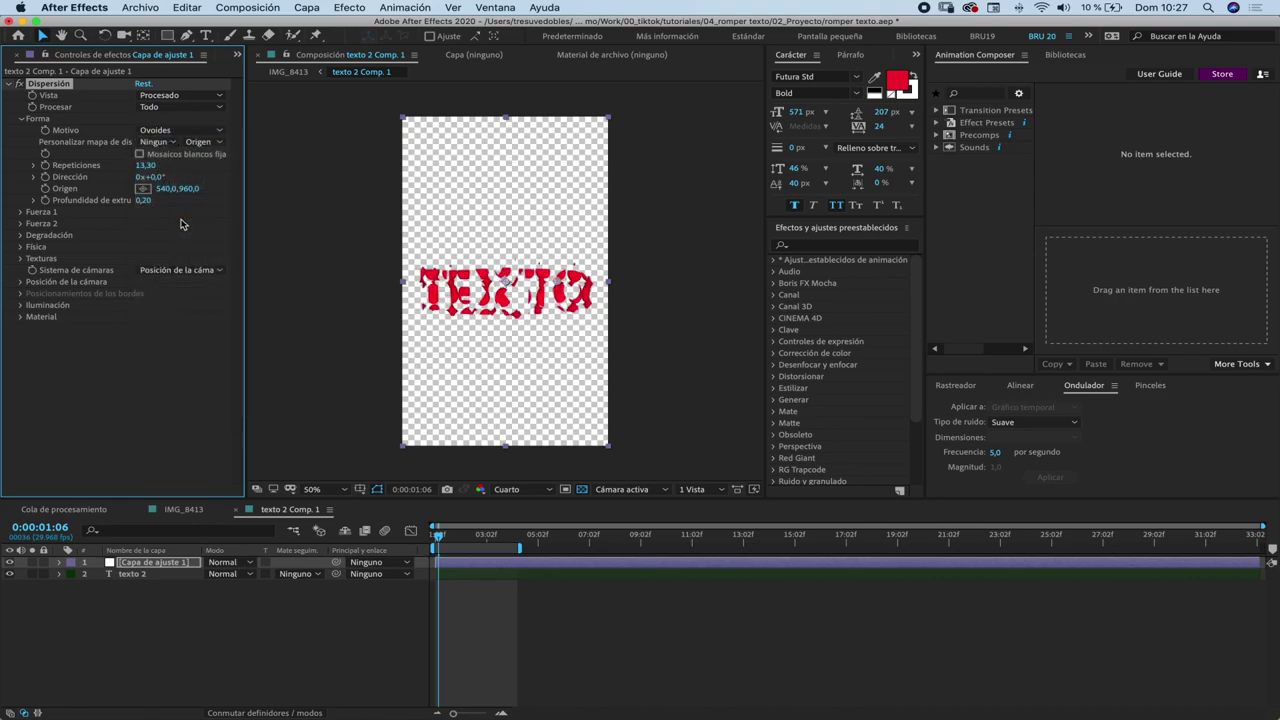
click(428, 535)
key(space)
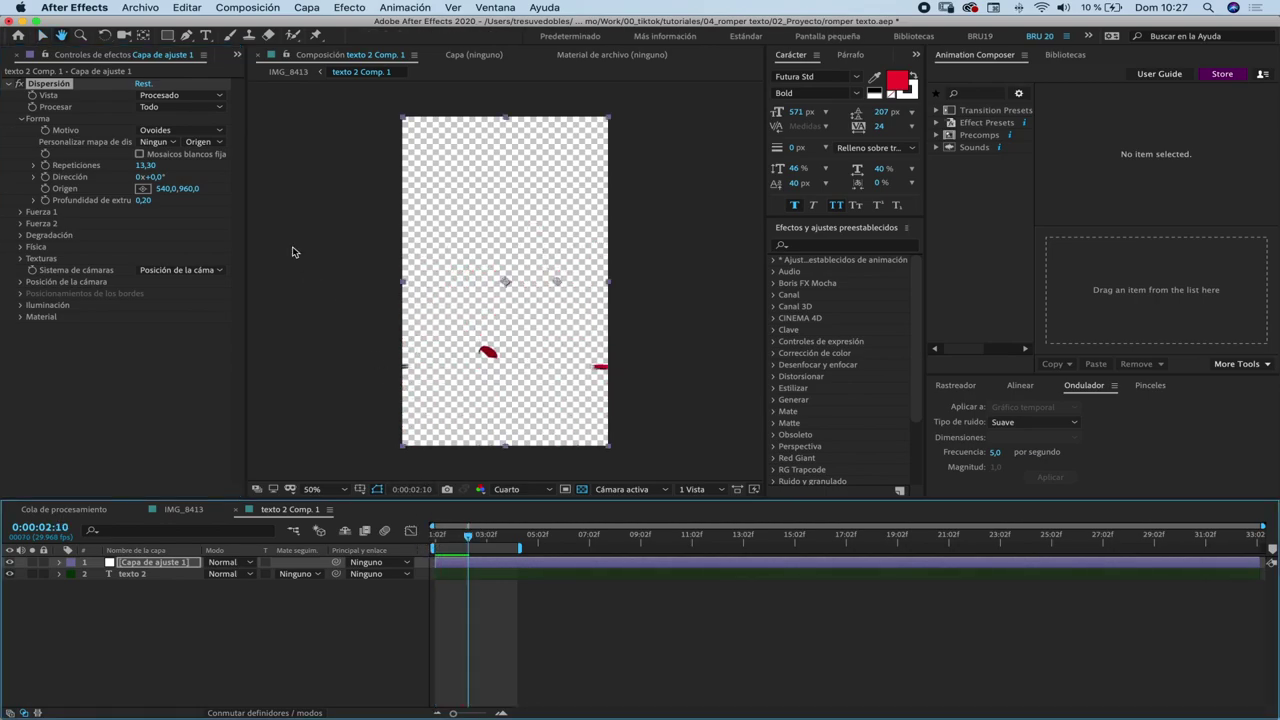
Settle on the Cristal pattern, move the shatter origin onto the letters, preview, and return to IMG_8413.
click(195, 131)
click(168, 230)
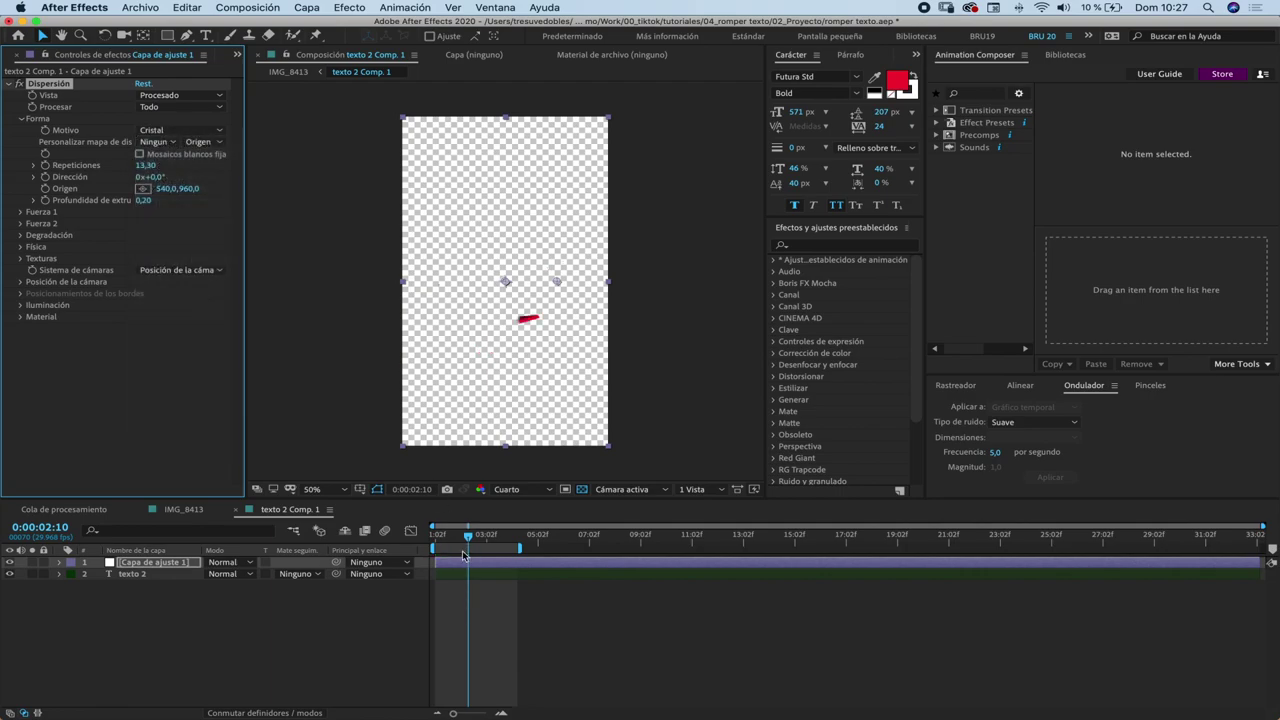
mouse_move(467, 535)
mouse_down()
mouse_move(415, 535)
mouse_move(435, 537)
mouse_up()
key(space)
key(space)
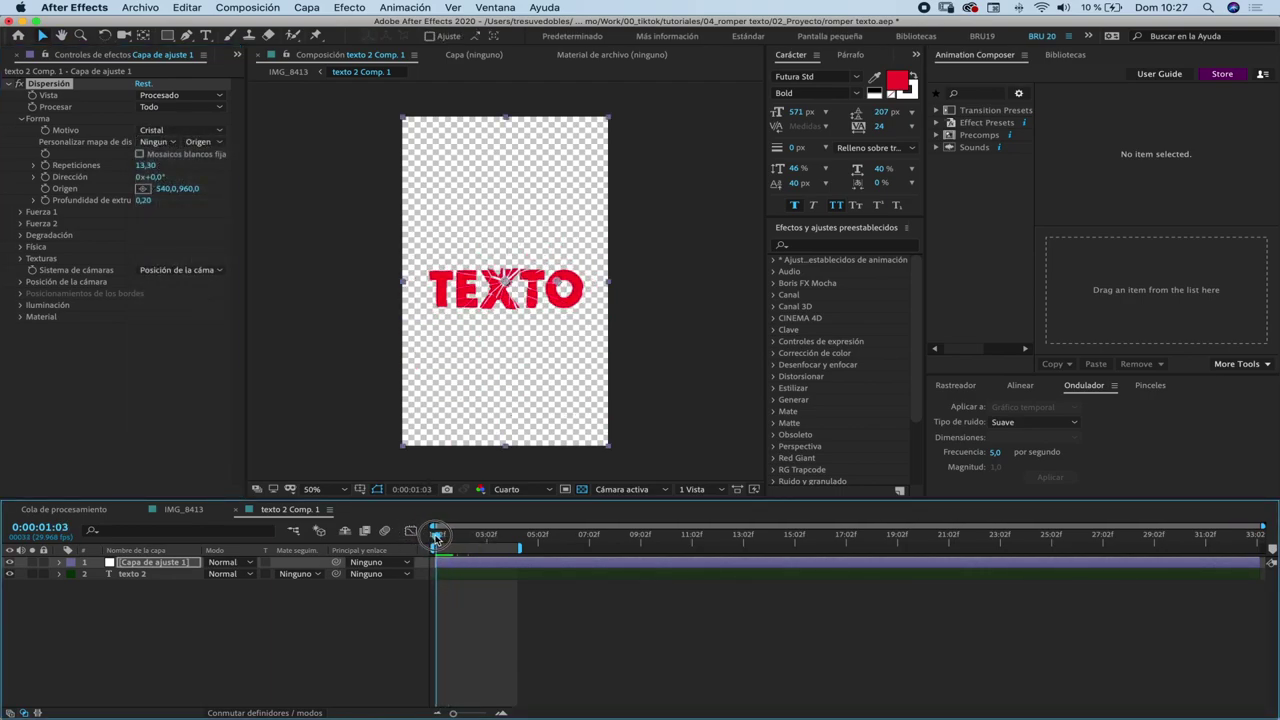
drag(452, 532, 436, 537)
click(500, 291)
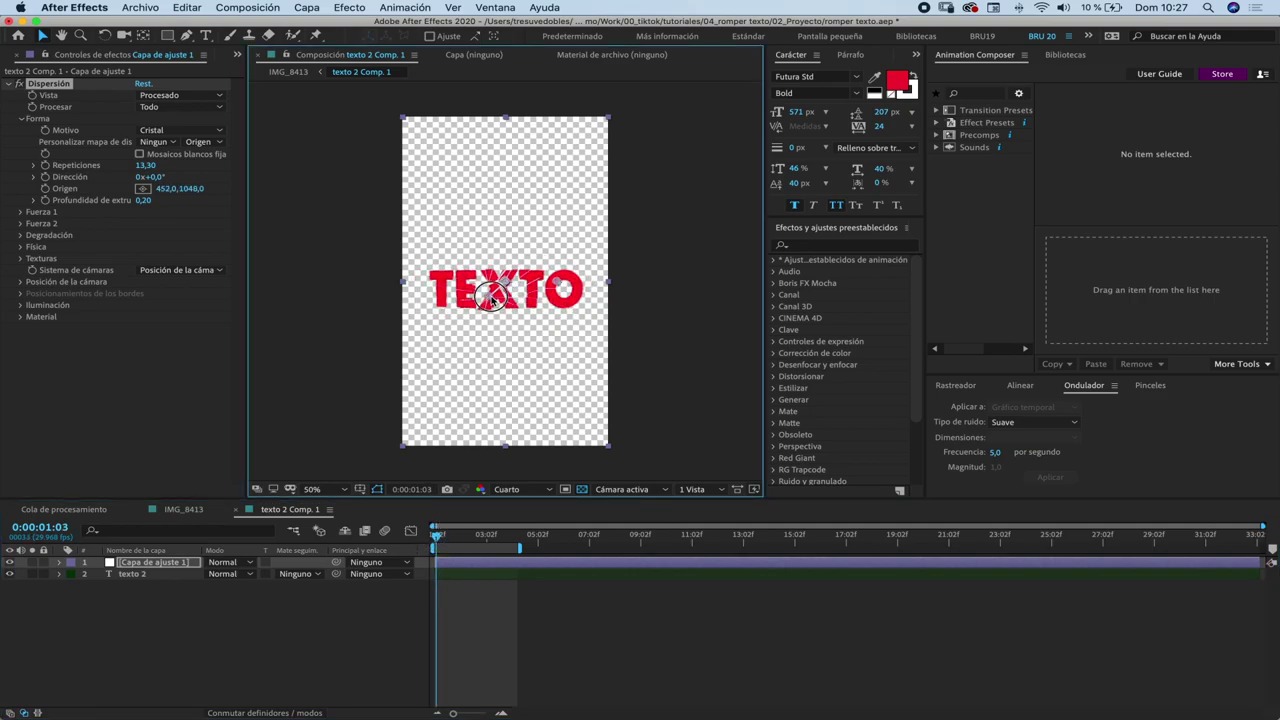
key(space)
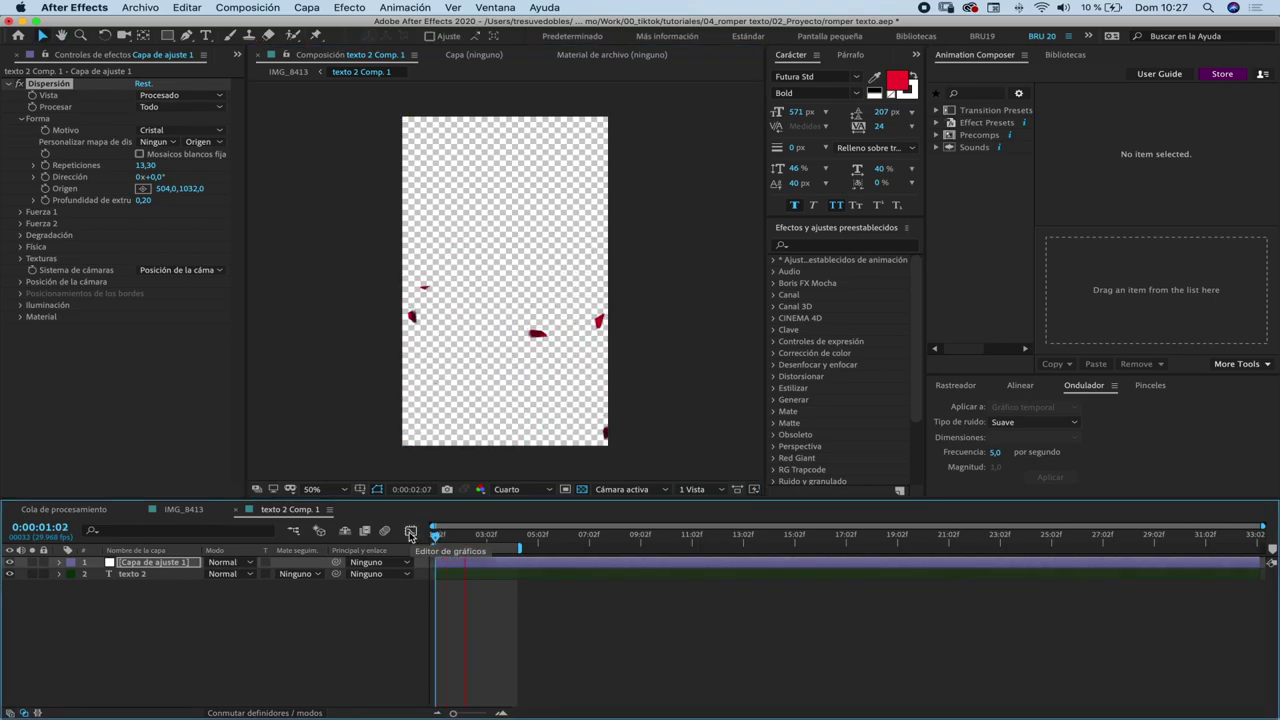
key(space)
click(183, 509)
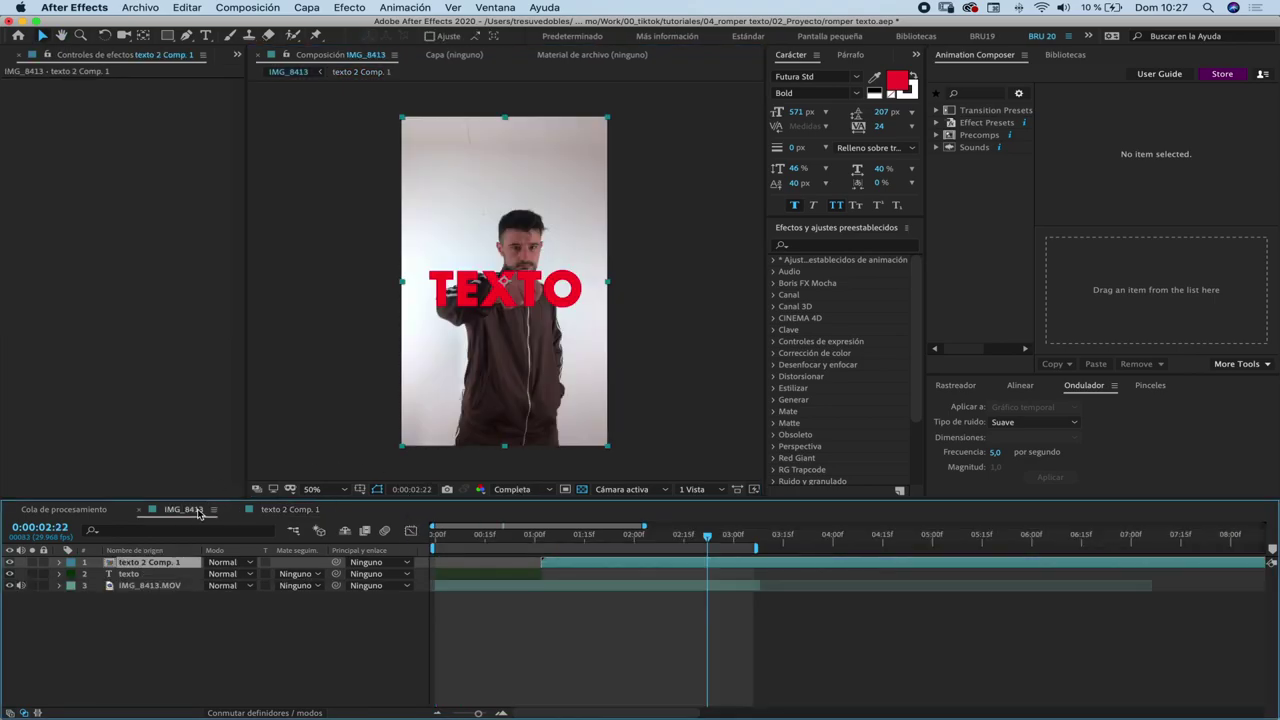
Play the IMG_8413 comp at Cuarto resolution from around 0:00:00:24 to watch TEXTO shatter.
mouse_move(534, 534)
mouse_down()
mouse_move(513, 536)
mouse_move(568, 536)
mouse_move(505, 534)
mouse_up()
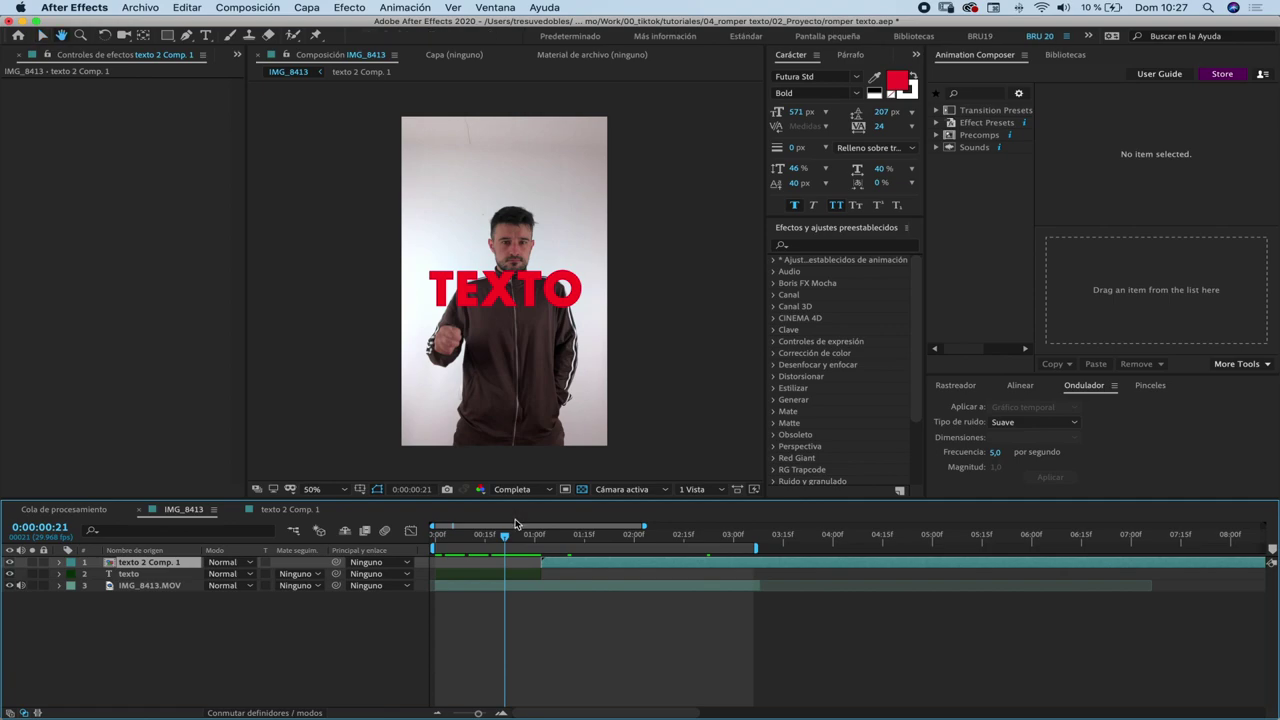
key(space)
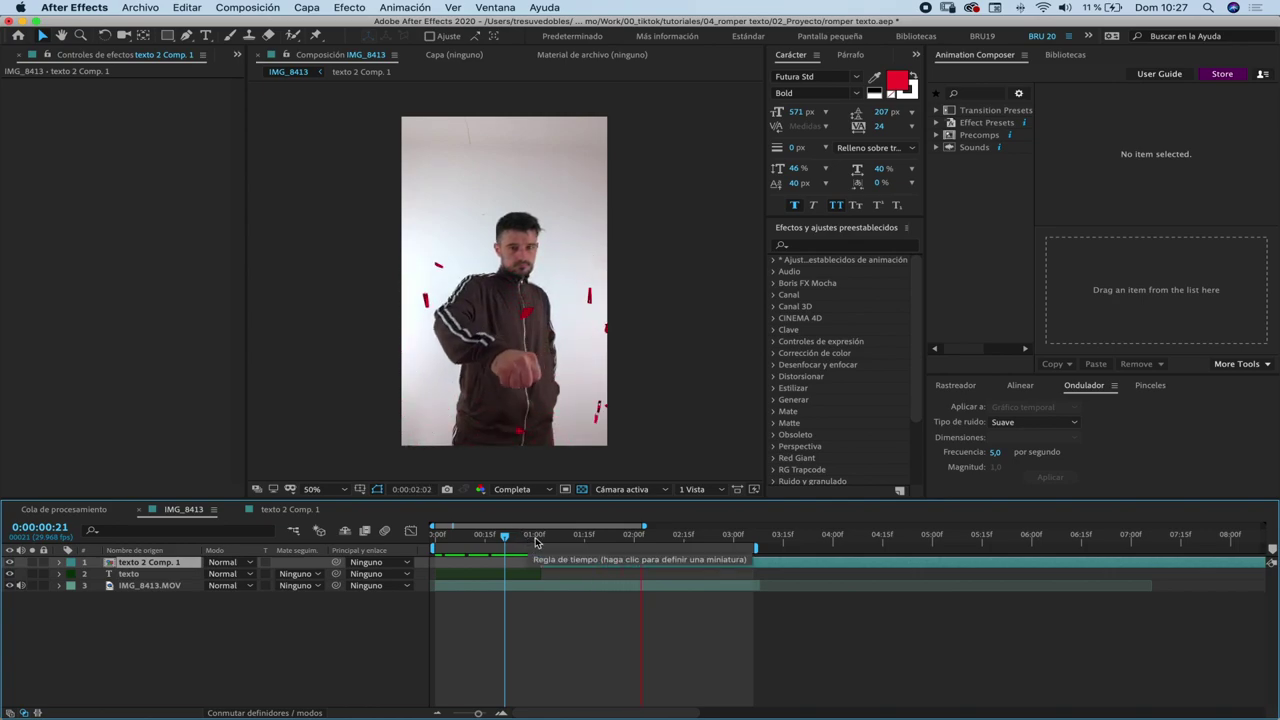
key(space)
click(519, 536)
click(512, 489)
click(515, 573)
click(426, 536)
key(space)
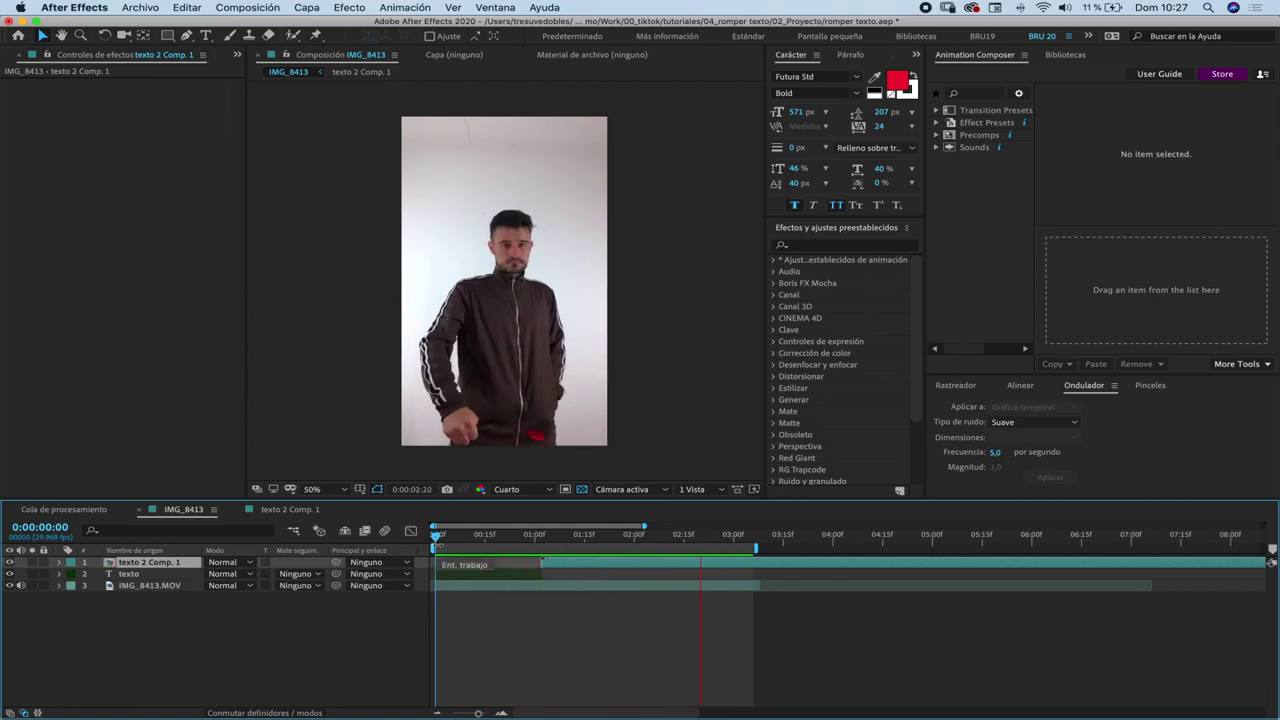
drag(505, 535, 532, 540)
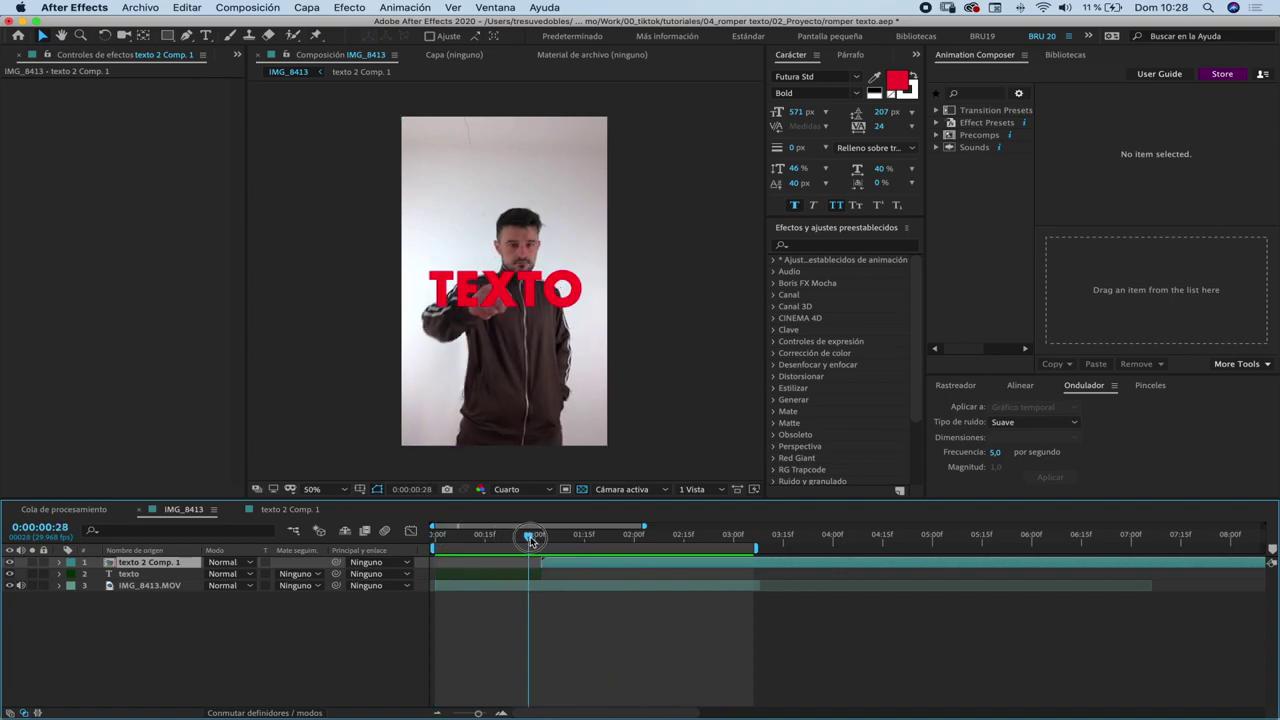
click(539, 573)
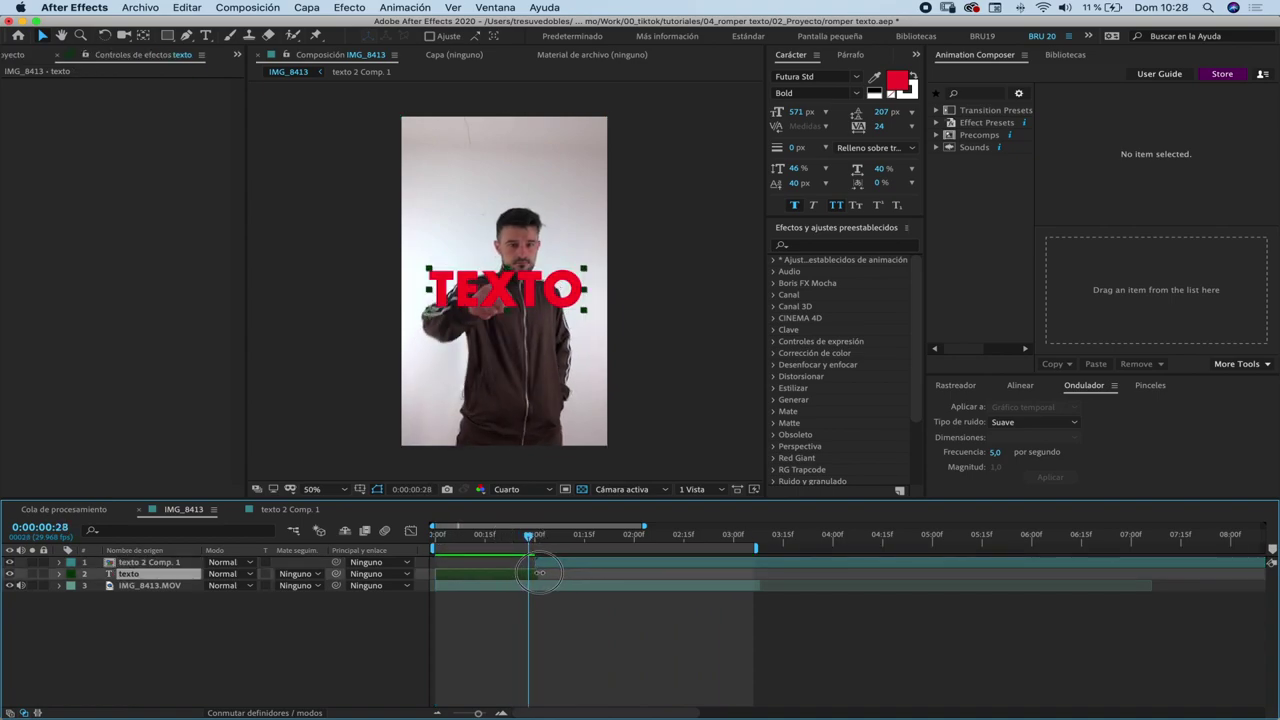
key(space)
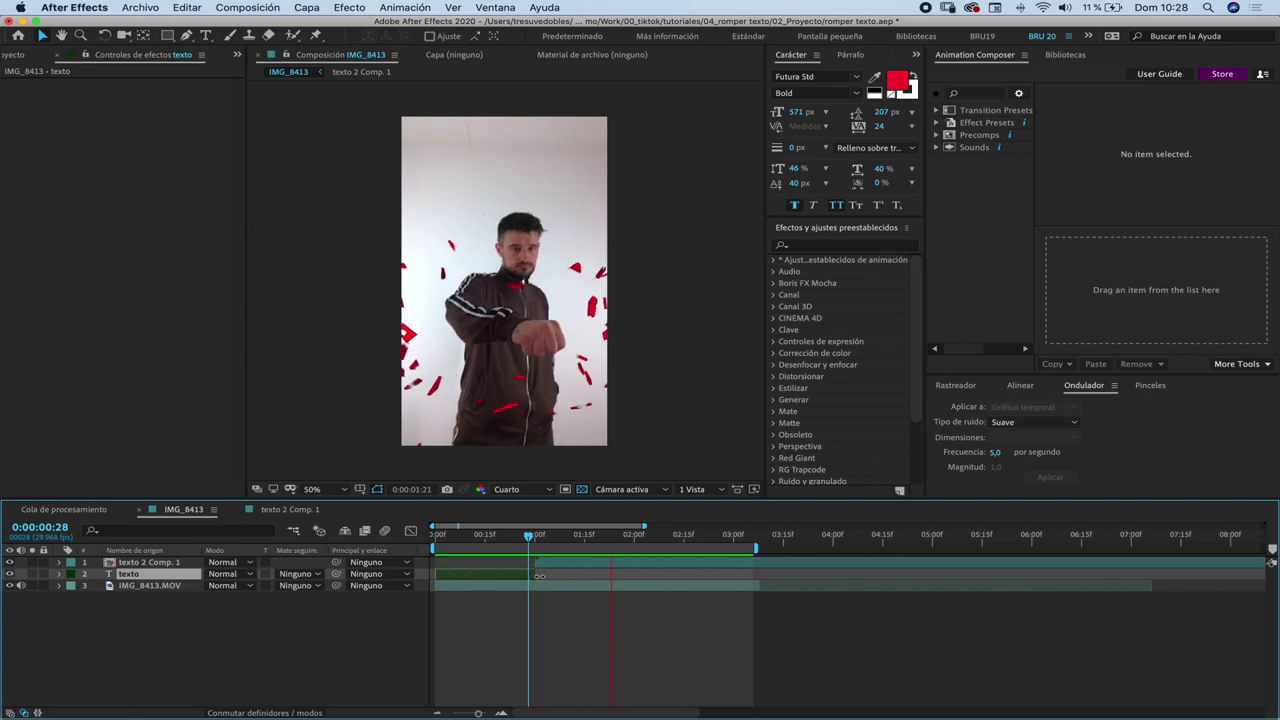
key(super+0)
Import the alpha-channel glass-breaking clip, drop it above the video, and check it at 0:00:01:05.
right_click(100, 358)
mouse_move(320, 418)
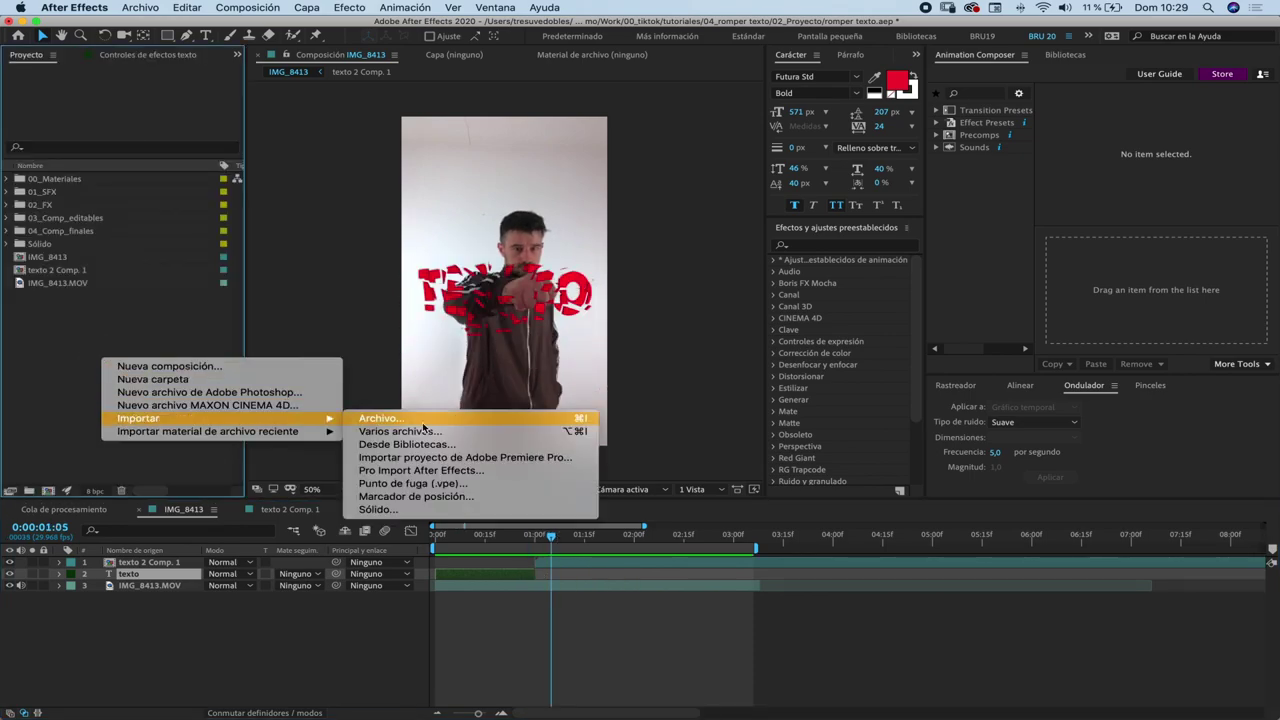
click(416, 420)
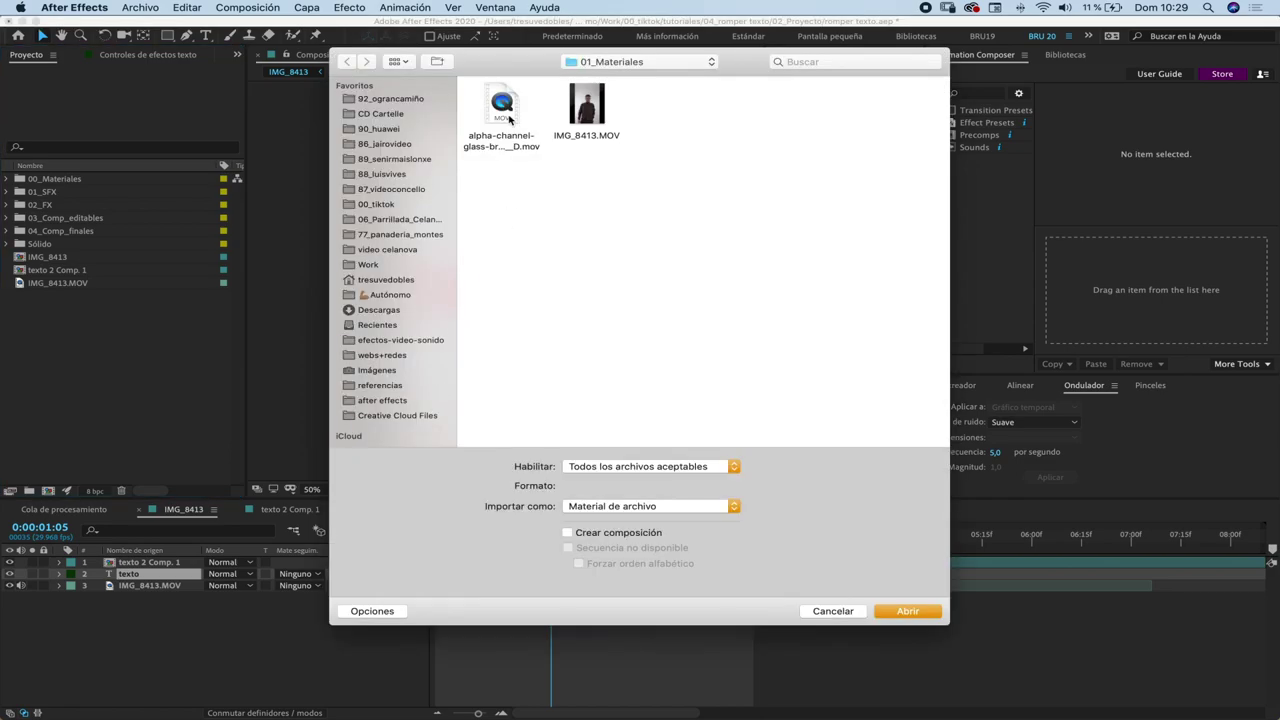
click(494, 116)
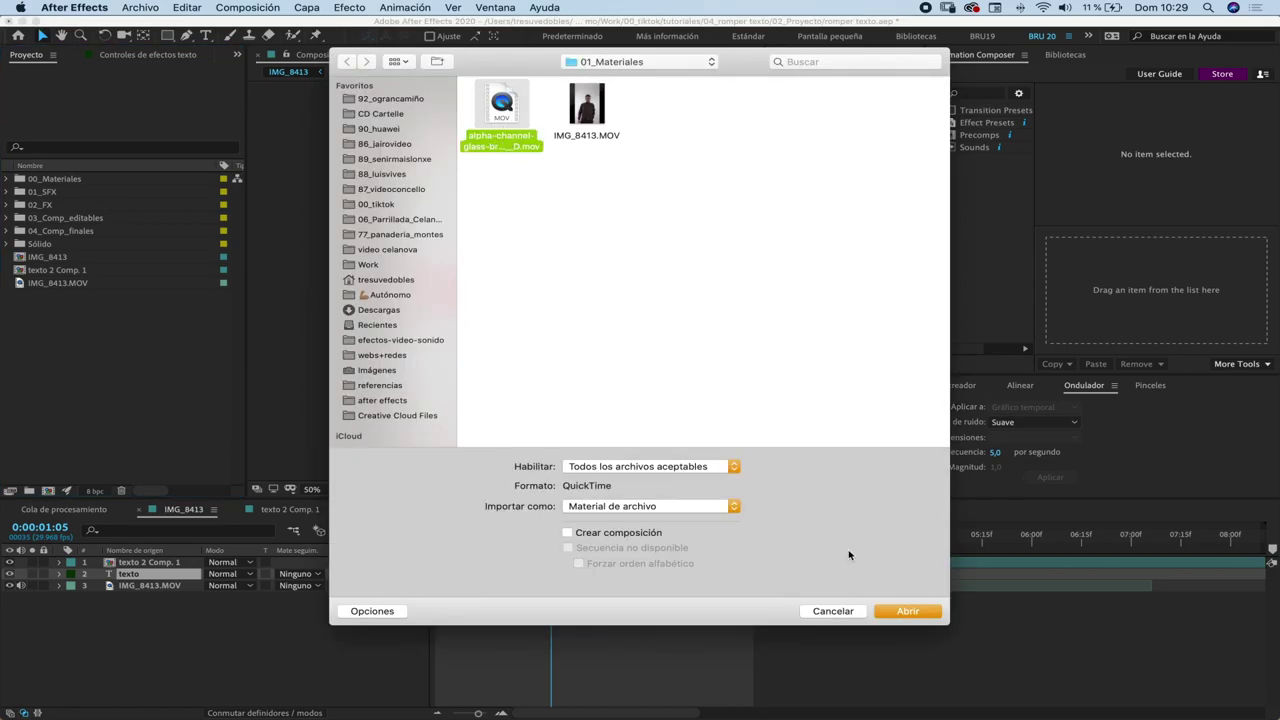
click(897, 612)
drag(103, 291, 122, 586)
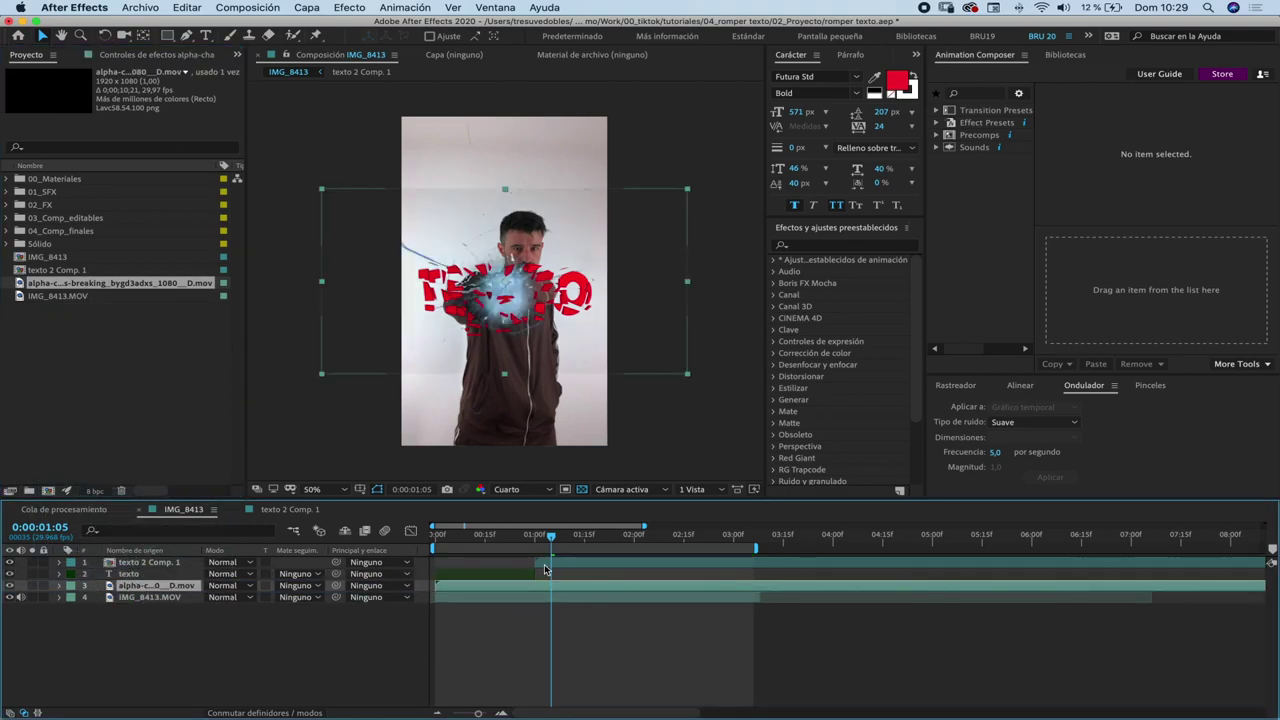
drag(548, 537, 581, 537)
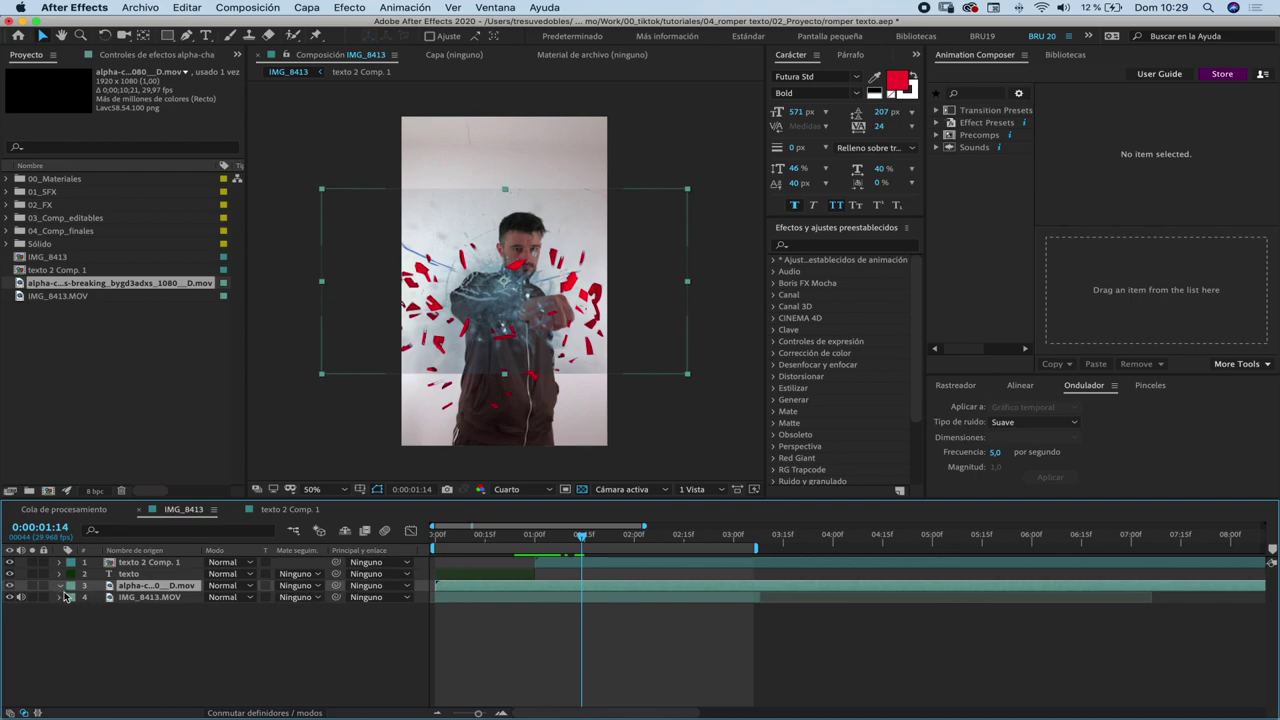
Rotate the glass-break overlay layer 90° using its Transform Rotation property.
click(60, 587)
click(73, 598)
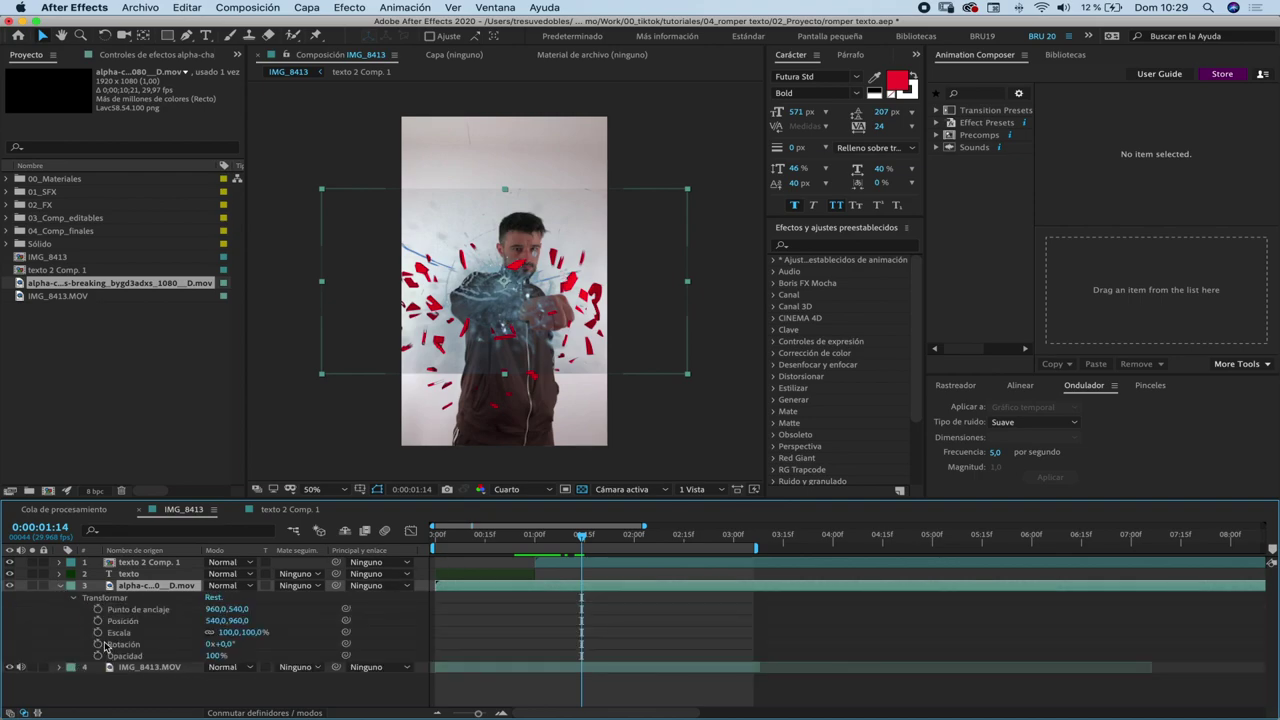
click(121, 647)
drag(226, 647, 298, 645)
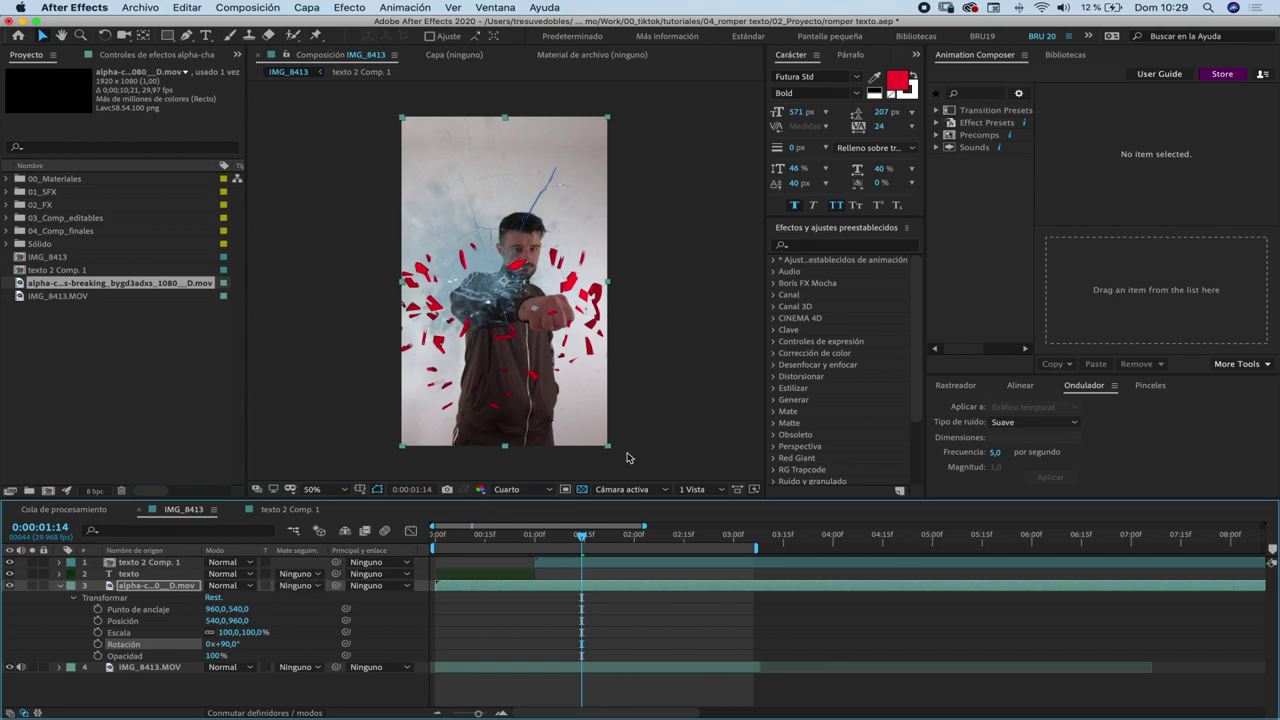
Trim the glass overlay to start at the punch, around 0:00:01:02–0:00:01:05, checking the shatter frames.
drag(560, 541, 541, 543)
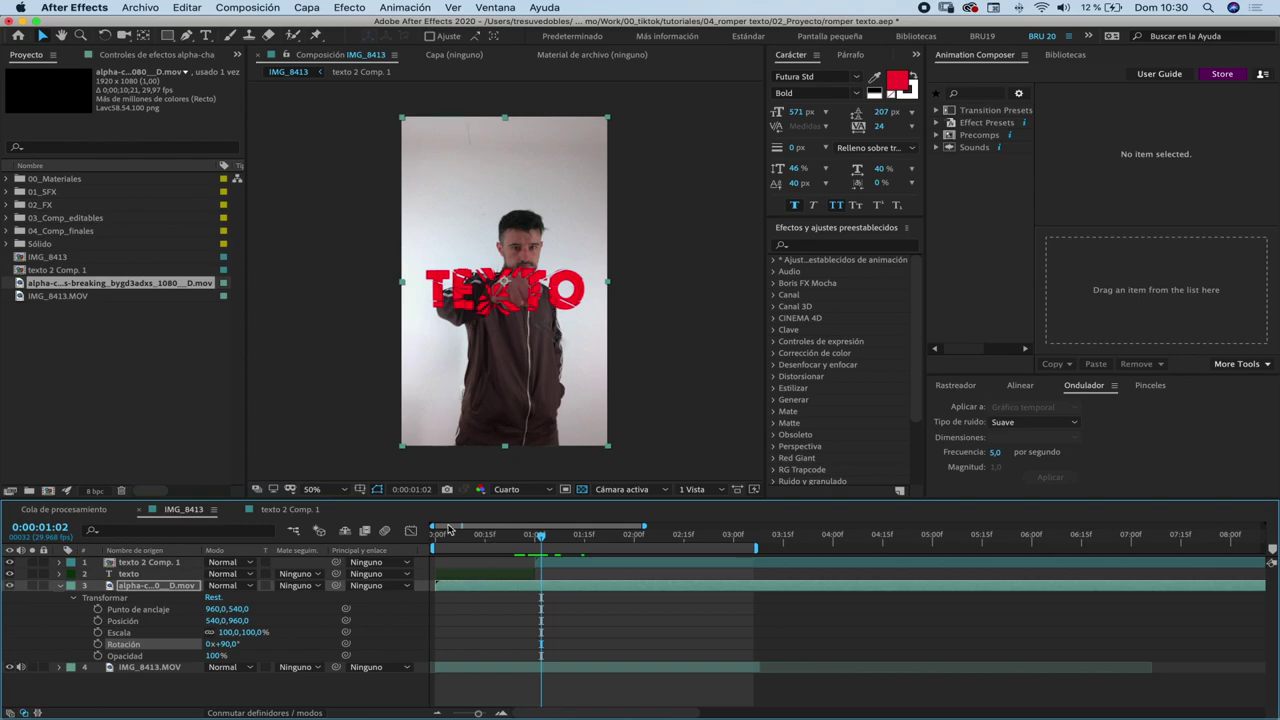
click(435, 587)
click(541, 597)
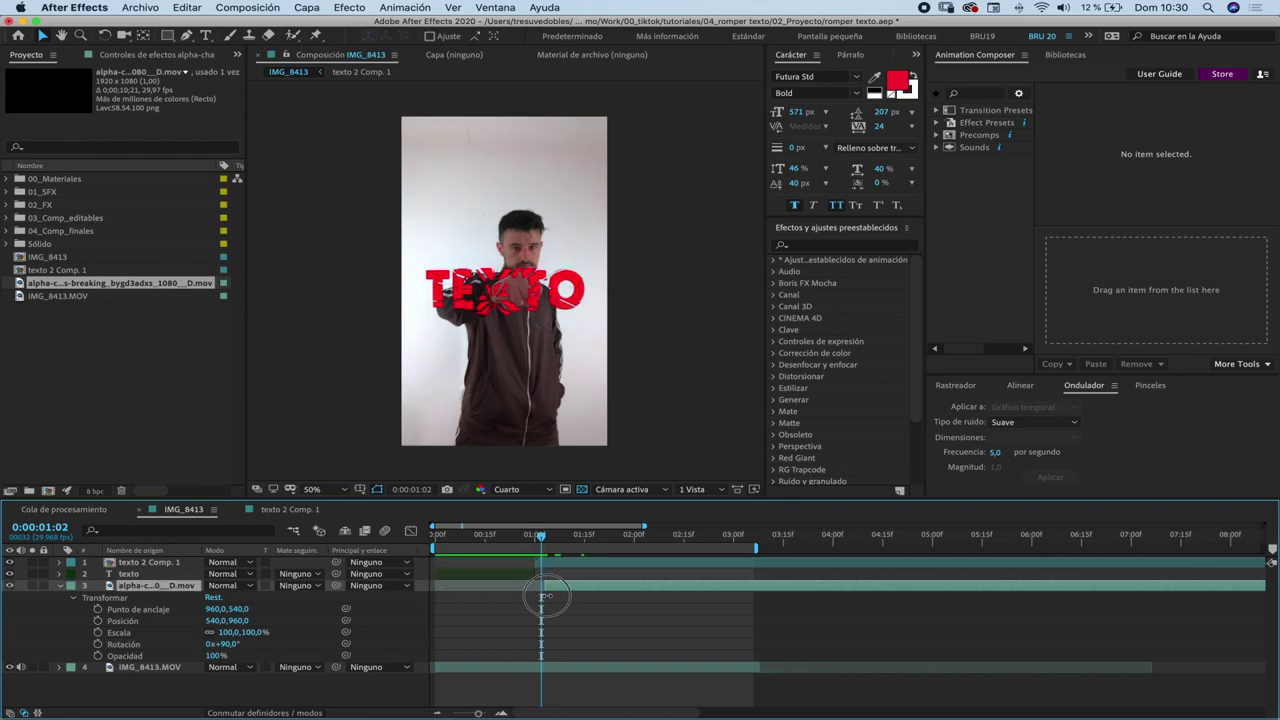
drag(545, 541, 545, 539)
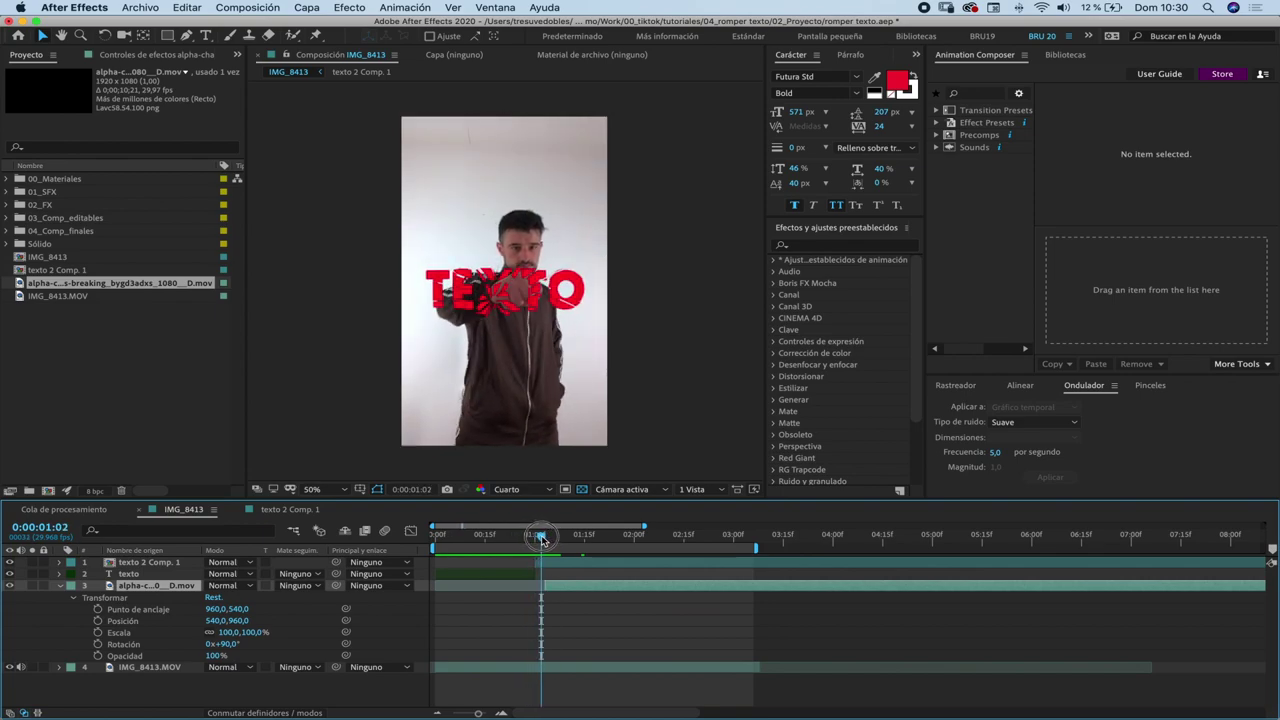
click(547, 589)
mouse_move(545, 541)
mouse_down()
mouse_move(563, 541)
mouse_move(487, 537)
mouse_up()
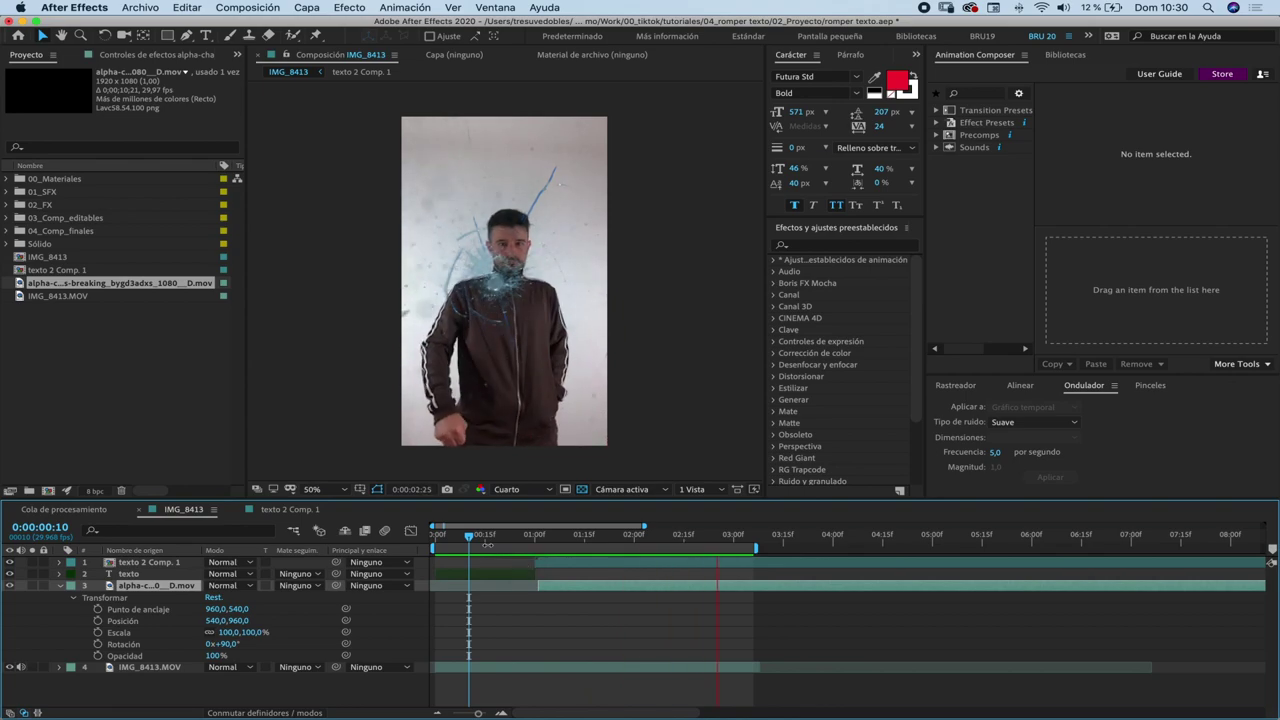
key(space)
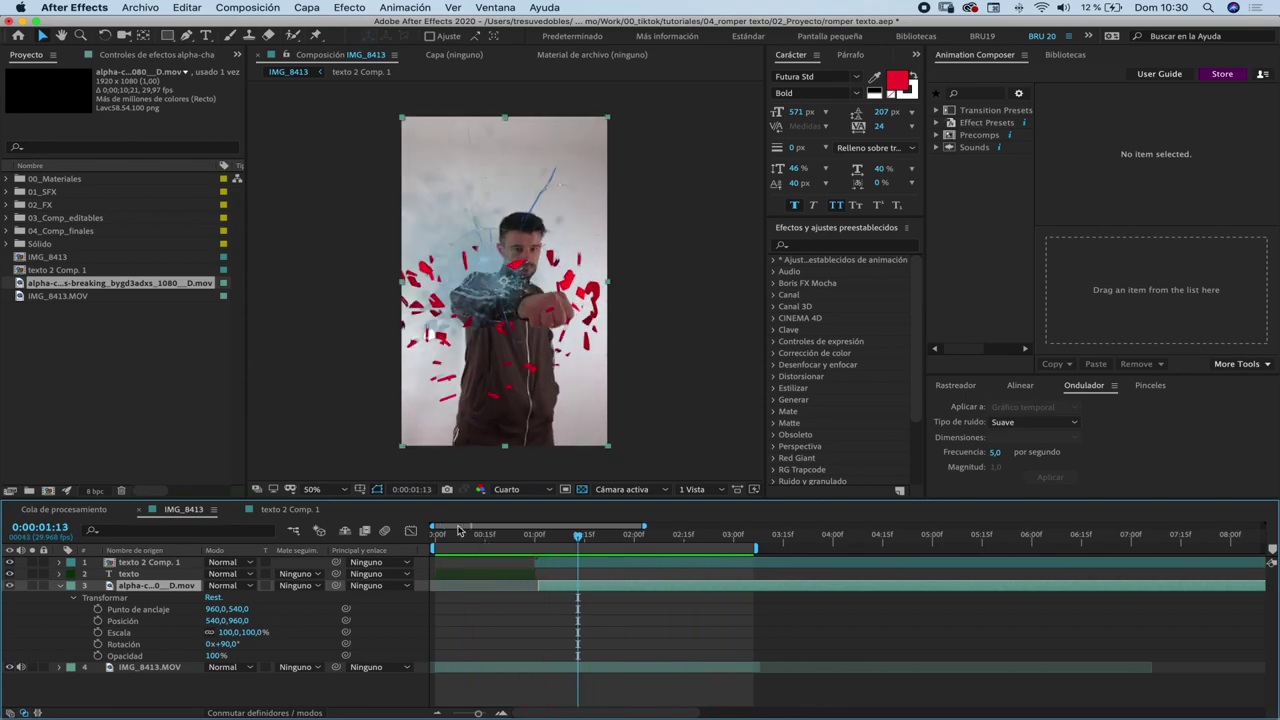
click(60, 592)
drag(478, 536, 730, 580)
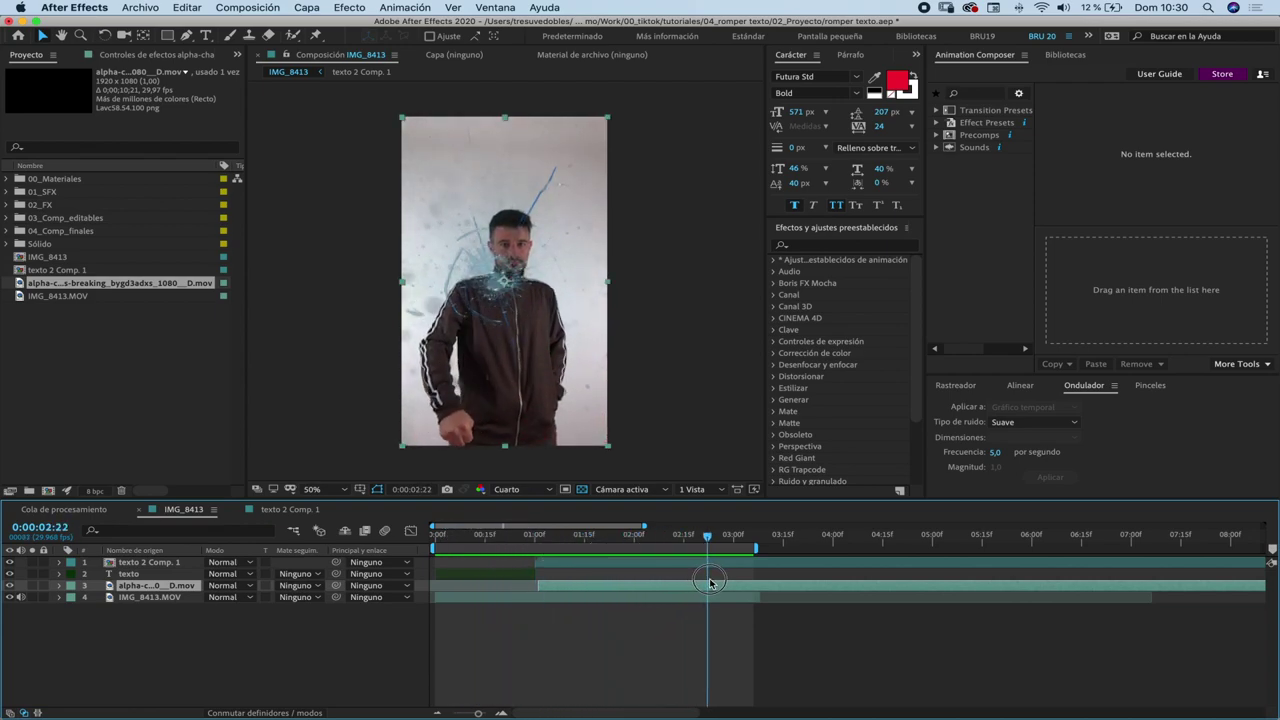
Add the IMG_8413 composition to the Adobe Media Encoder queue.
click(250, 8)
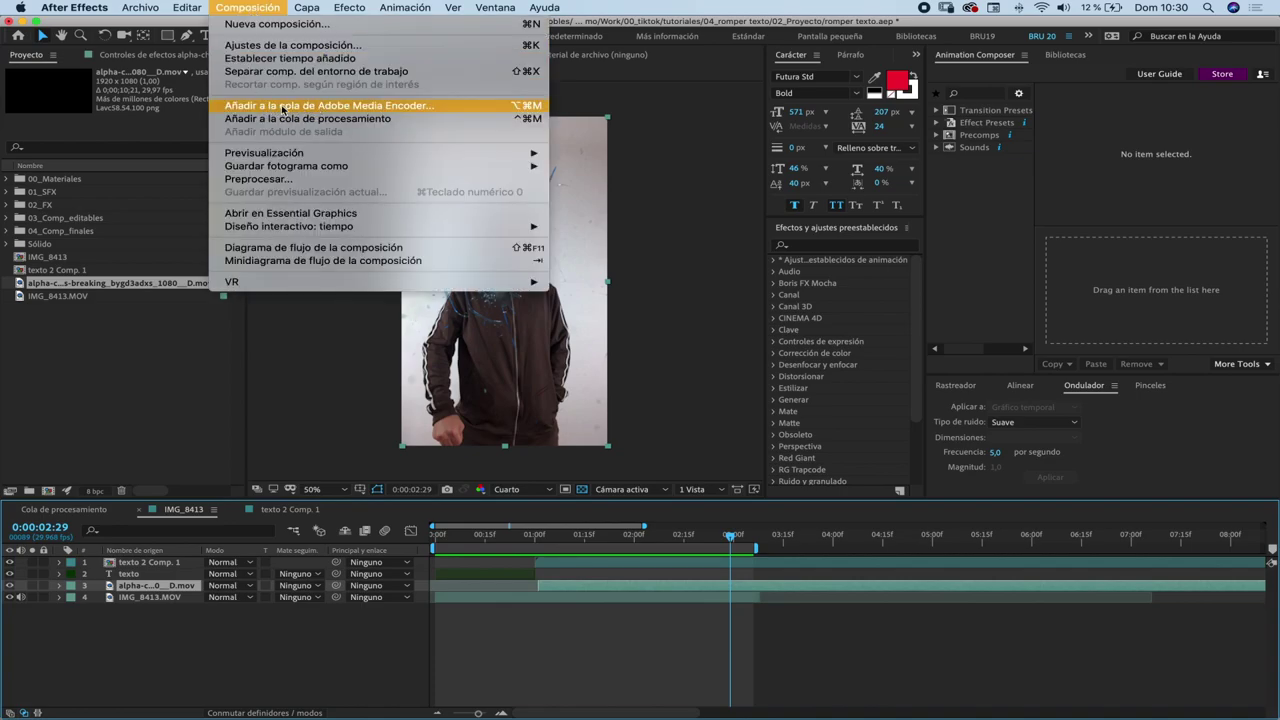
click(357, 107)
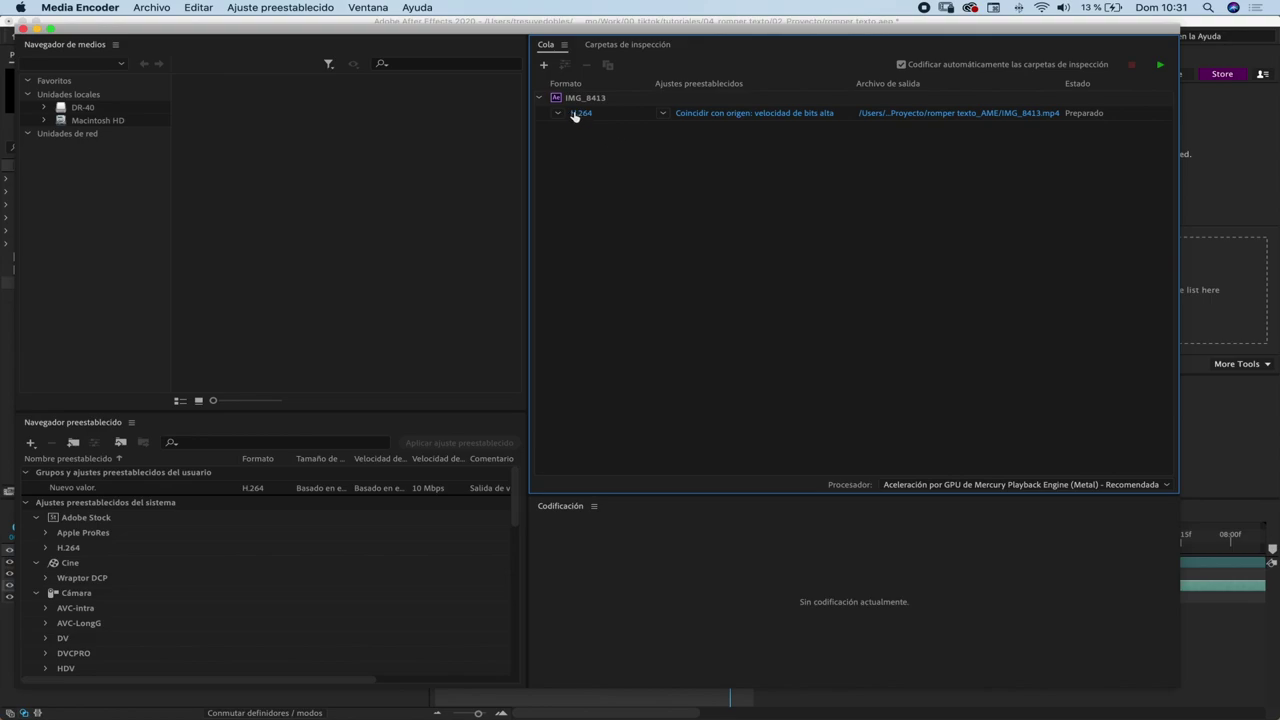
click(578, 113)
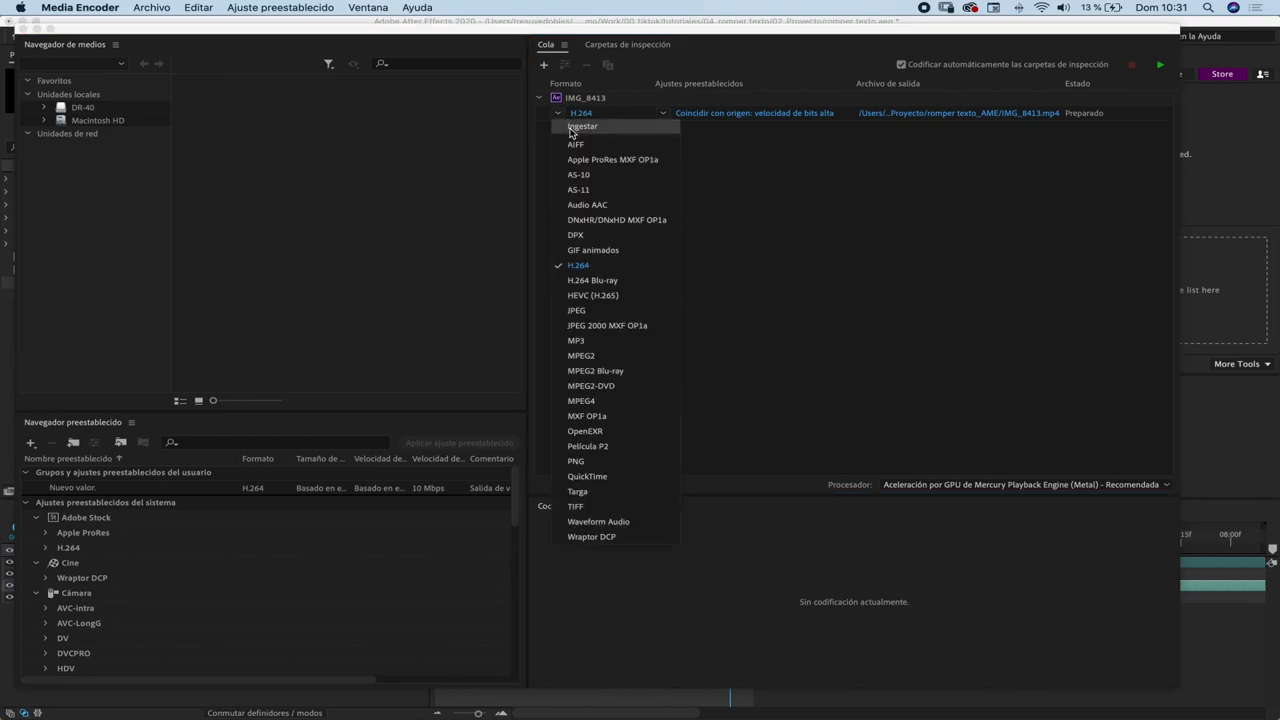
Keep H.264, save the output as tutorial.mp4 in 04_Exportados, and start encoding.
click(589, 267)
mouse_move(736, 120)
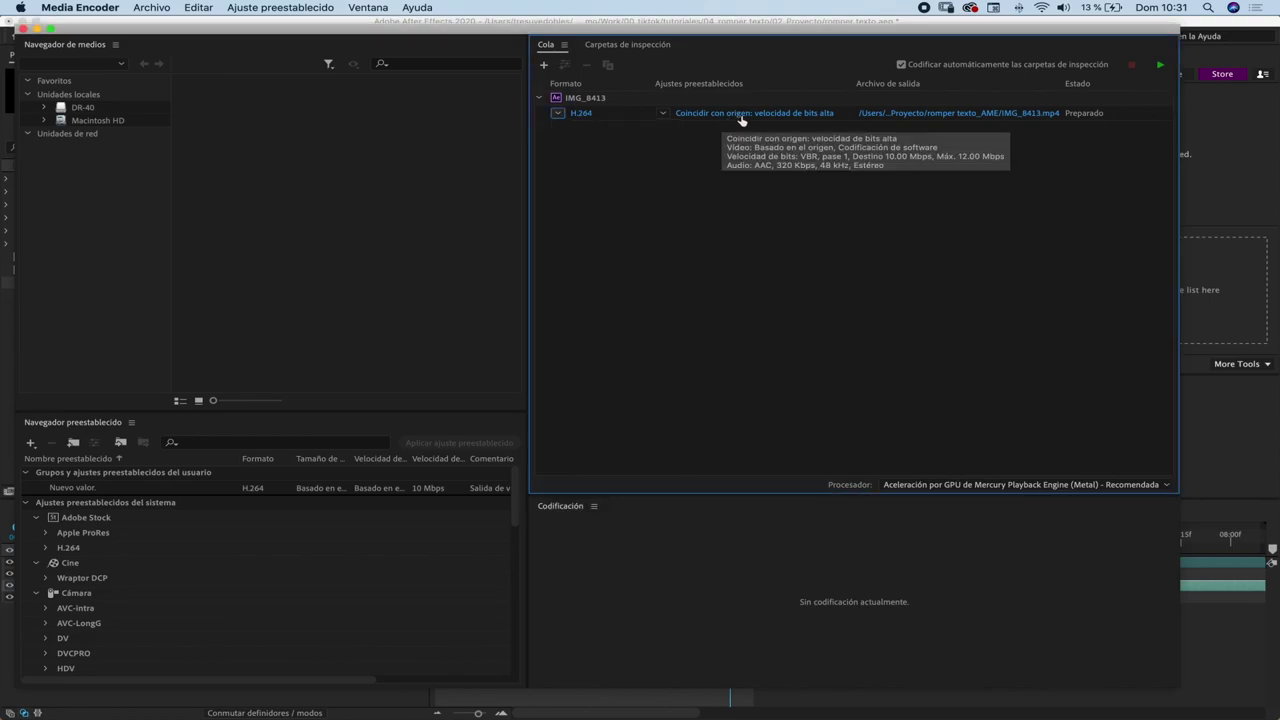
click(916, 113)
click(668, 117)
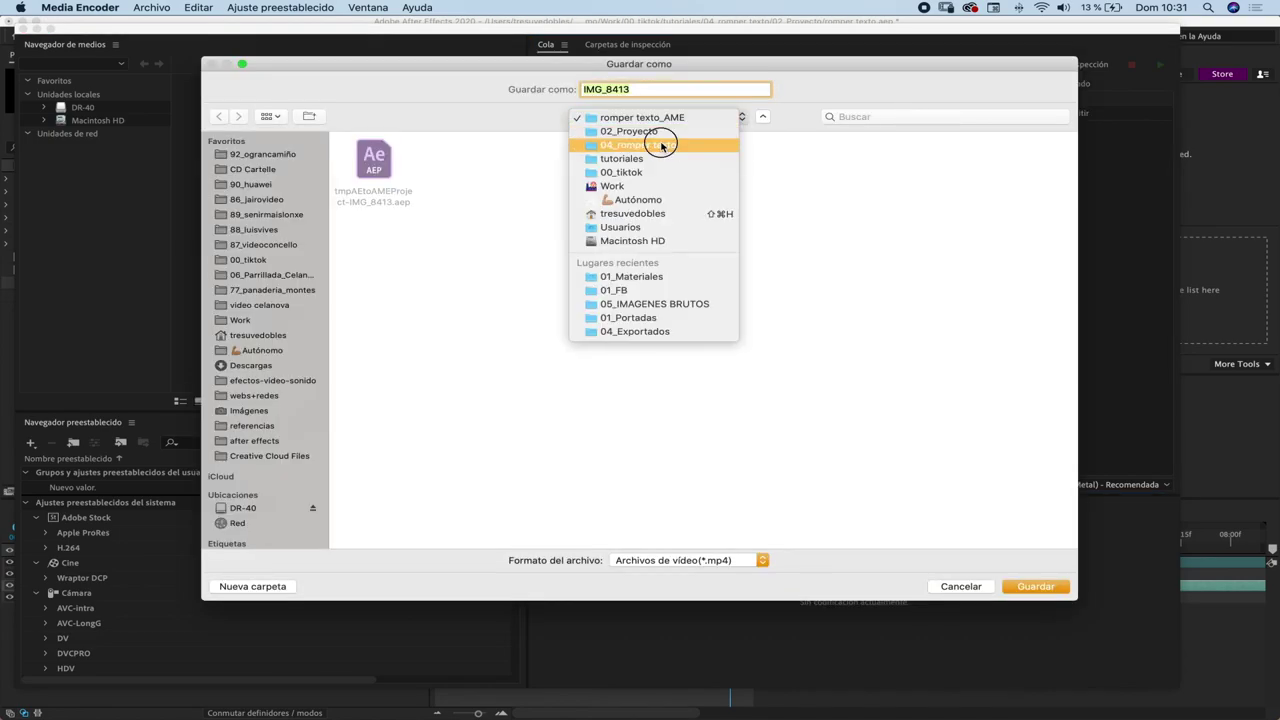
click(649, 138)
double_click(629, 162)
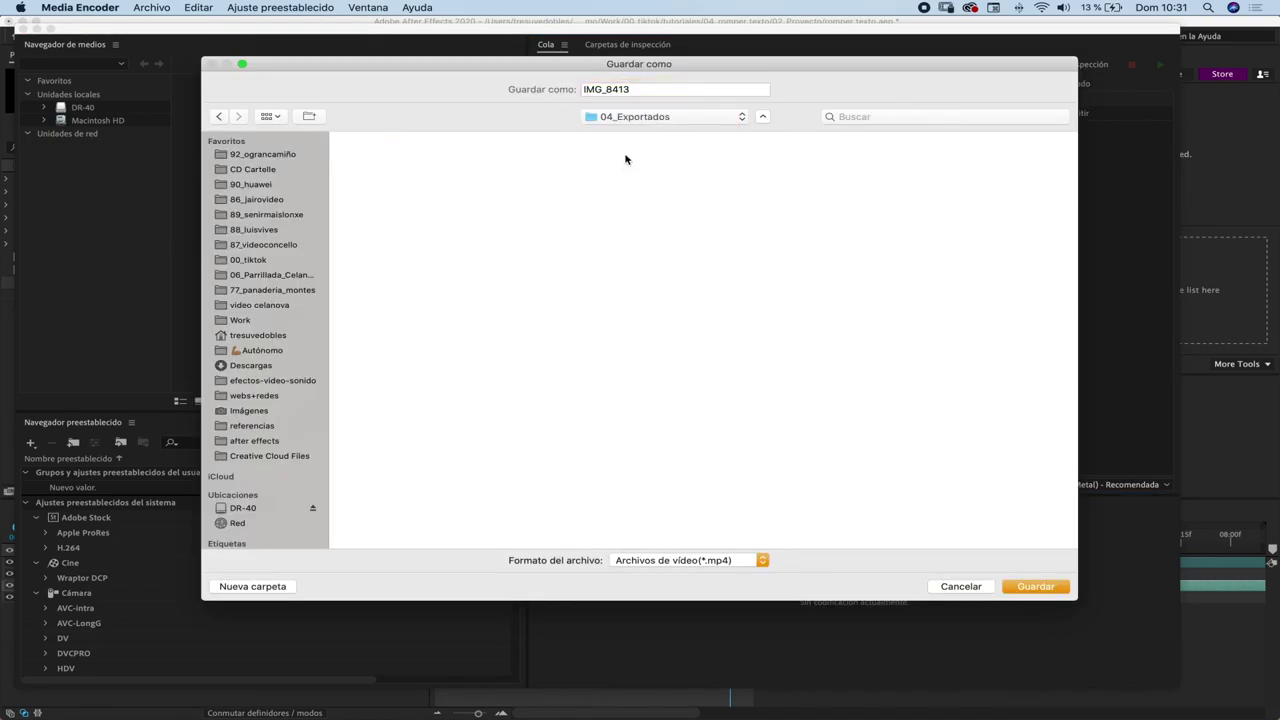
double_click(636, 88)
text(tutorial)
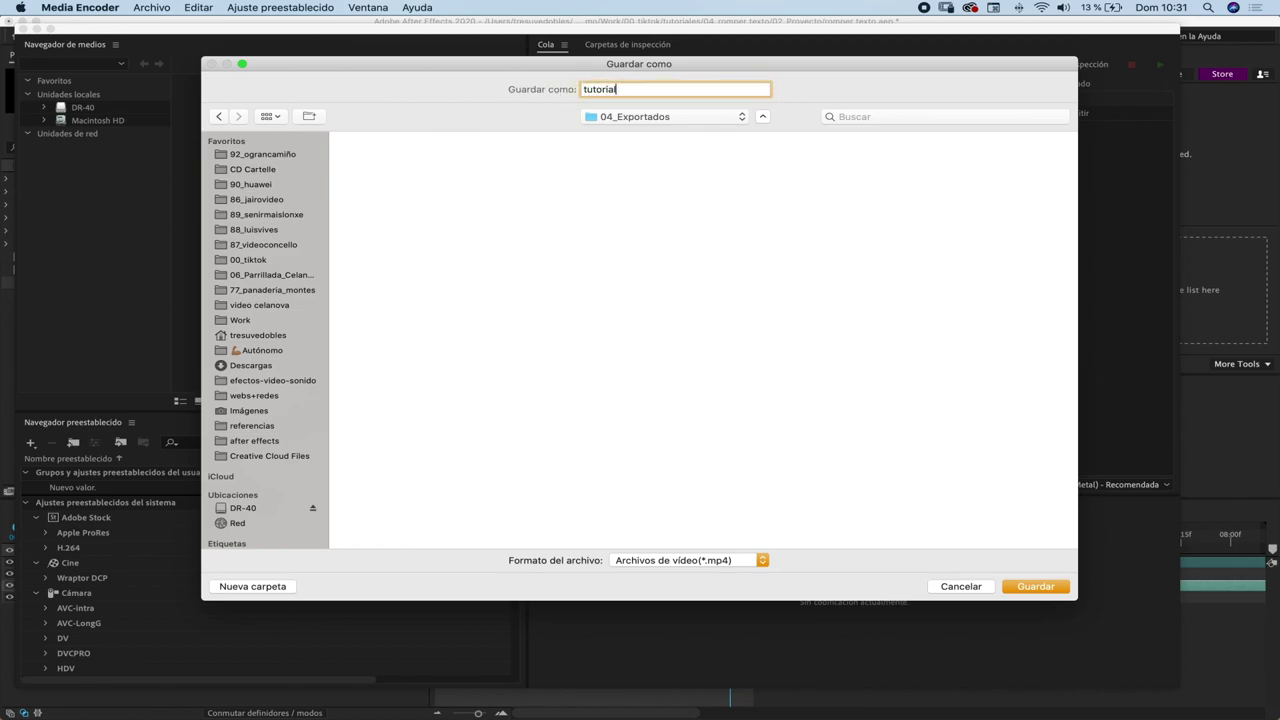
key(Return)
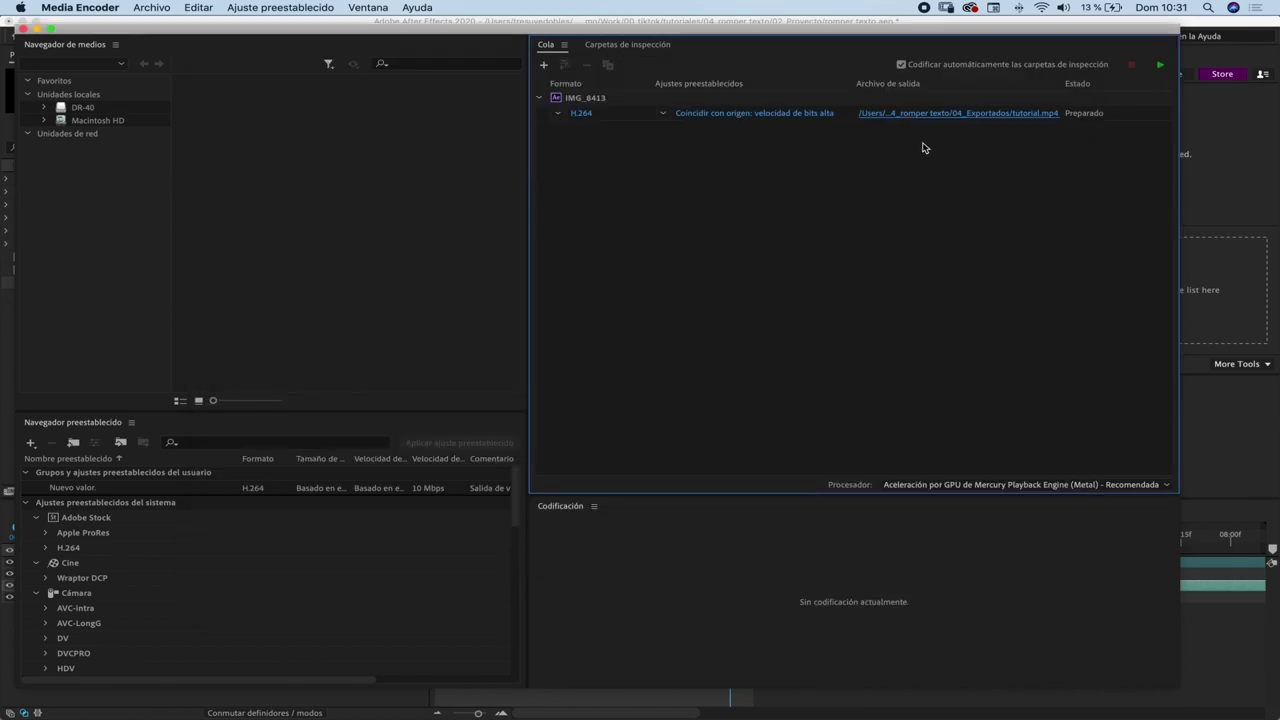
click(1158, 66)
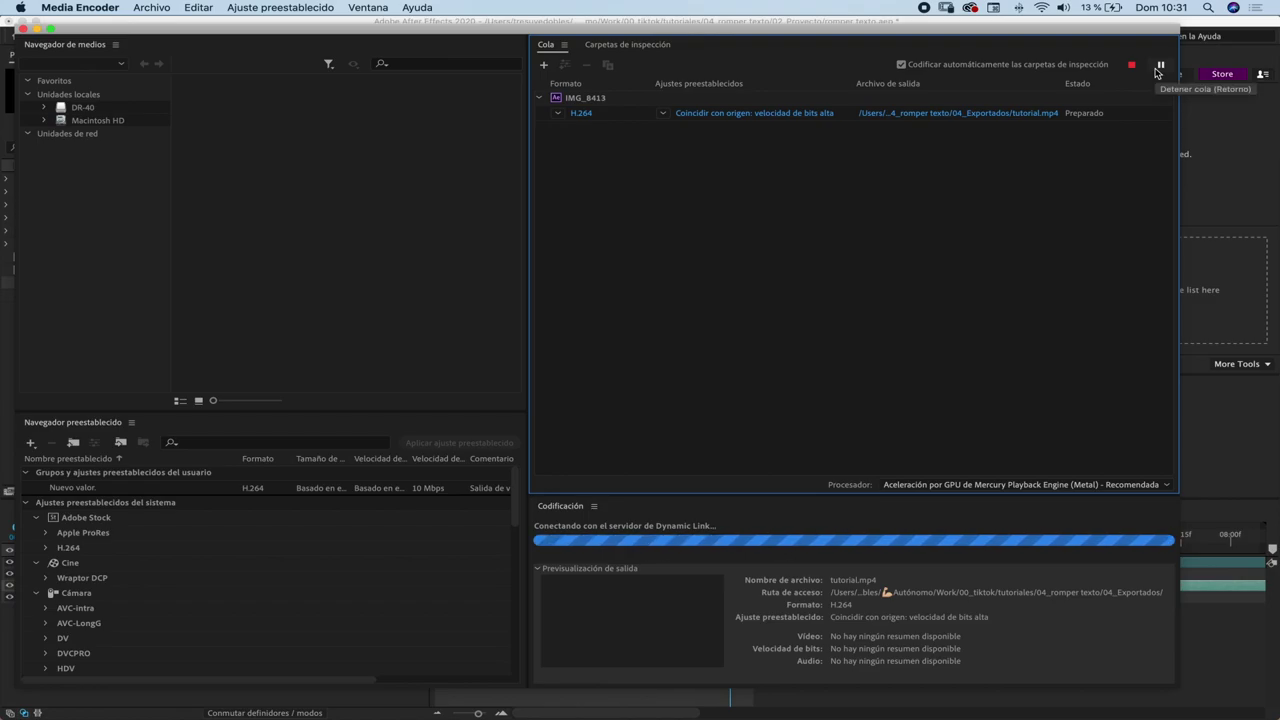